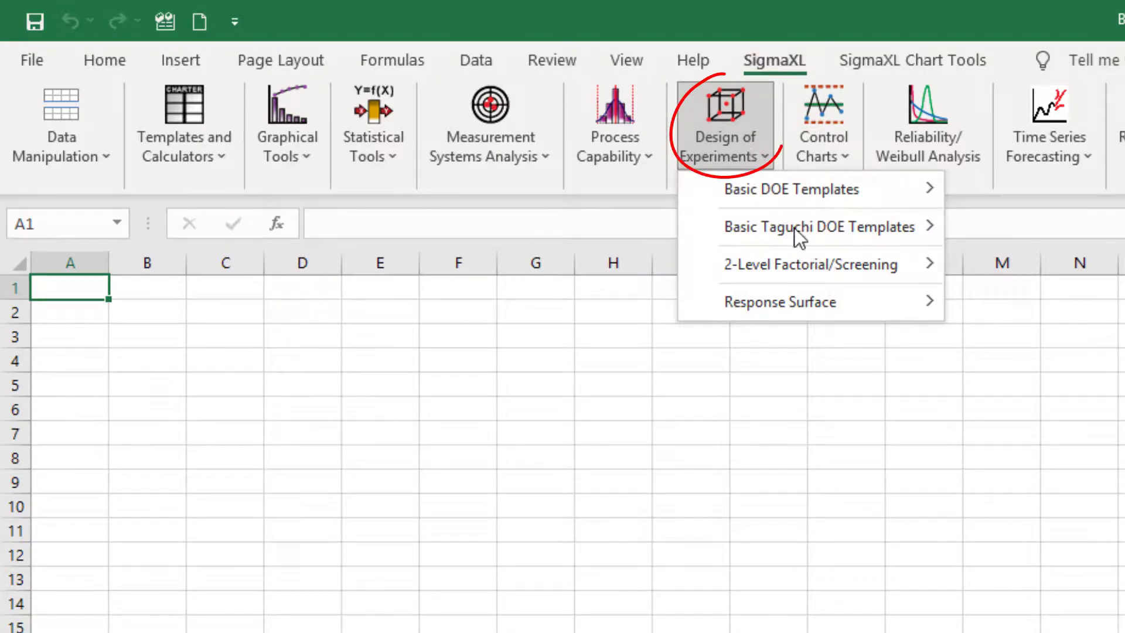
Step: Start a new 2-level factorial/screening design and set the number of factors to 3
mouse_move(824, 272)
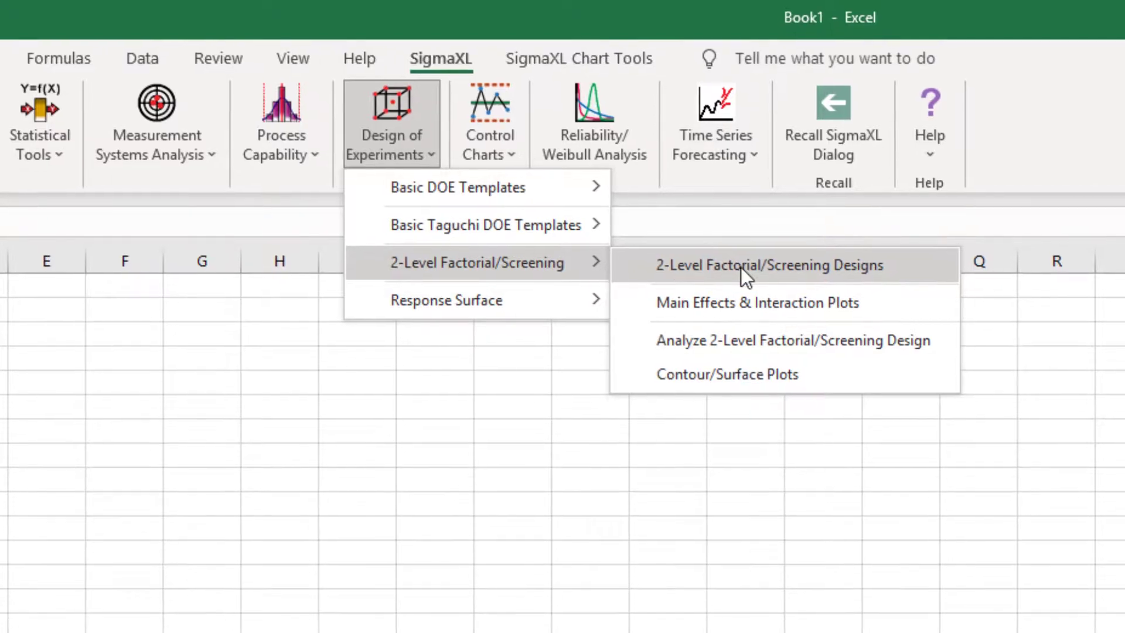
left_click(740, 267)
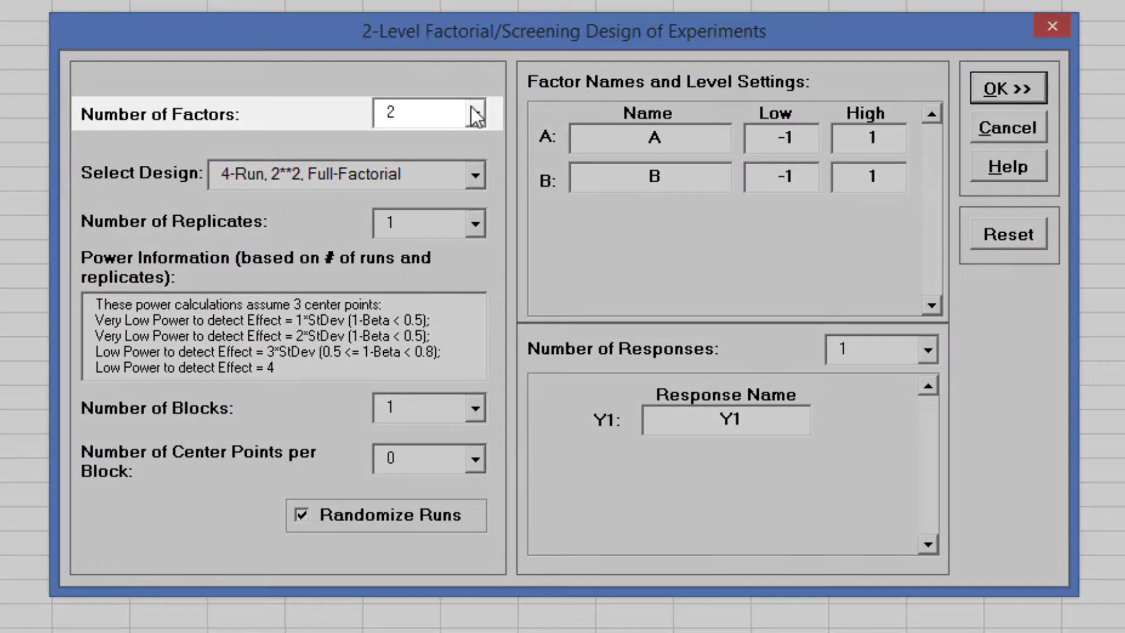
left_click(474, 112)
left_click_drag(486, 176, 485, 261)
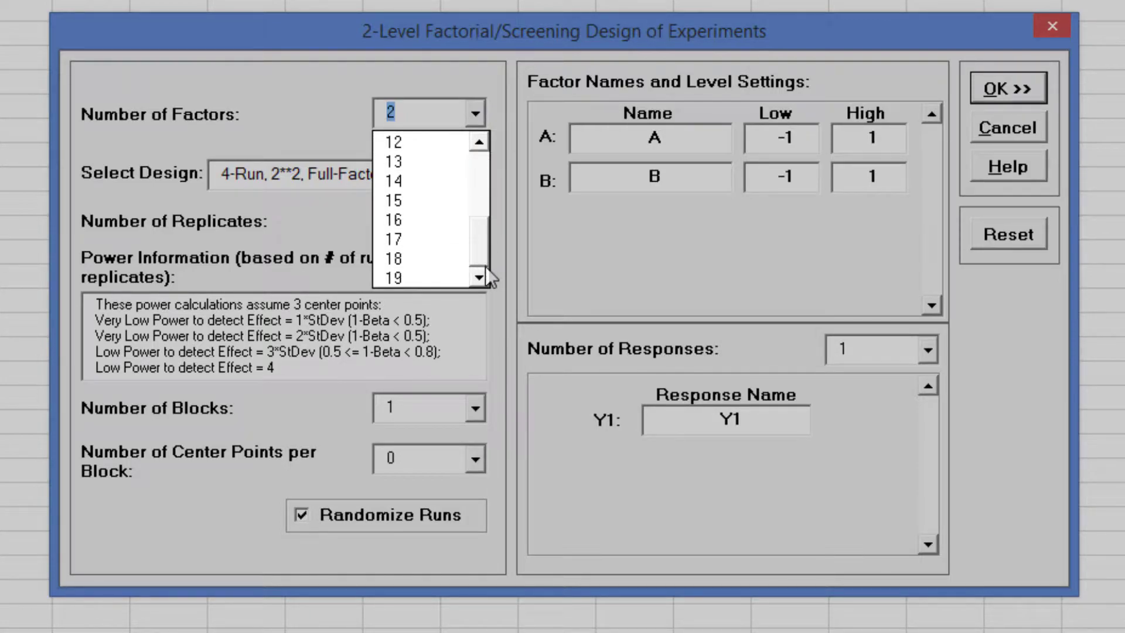
left_click_drag(485, 266, 485, 146)
left_click(437, 161)
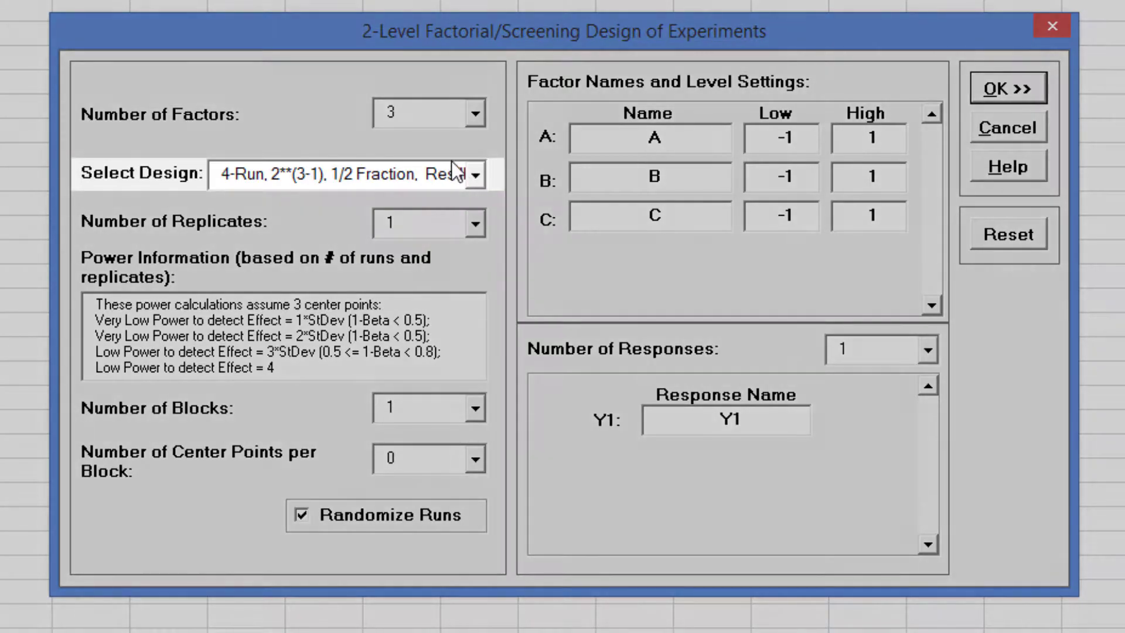
Step: Choose the 8-Run, 2**3, Full-Factorial design and set the number of replicates to 2
left_click(475, 175)
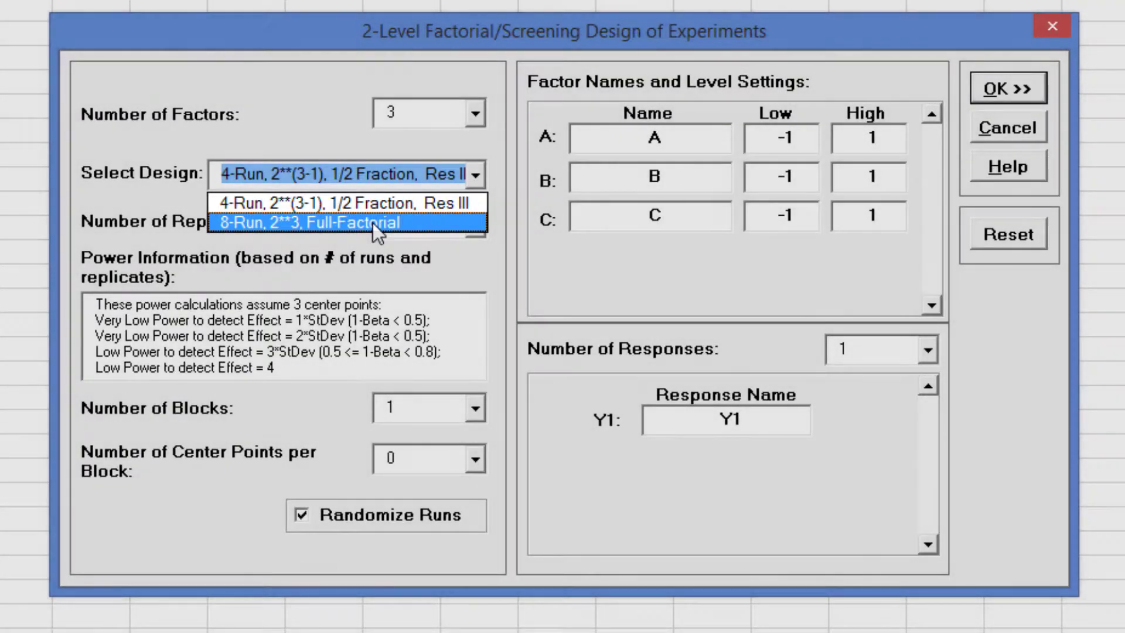
left_click(373, 222)
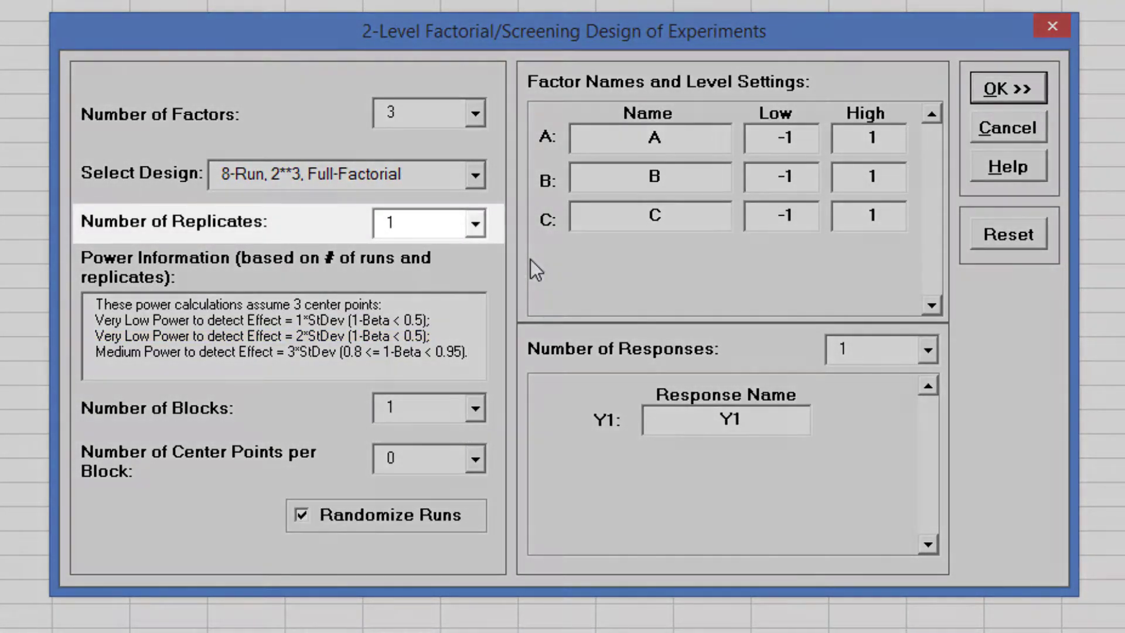
left_click(476, 223)
left_click(431, 274)
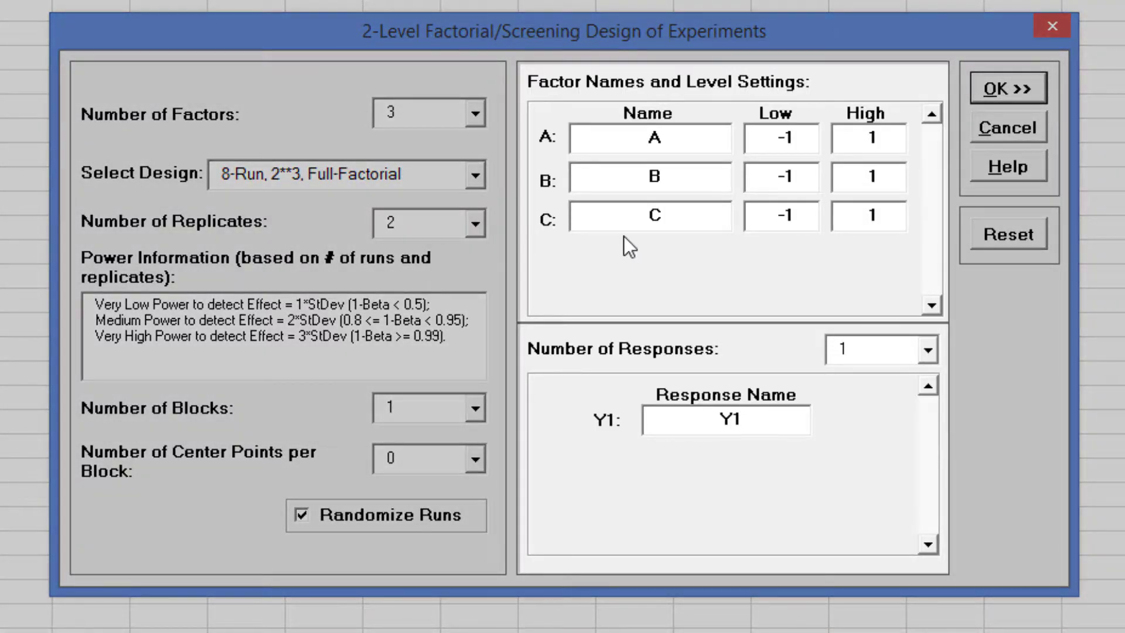
Step: Name factor A Pull Back Angle, with a low level of 160 and a high level of 180
double_click(596, 153)
type("Pull Back Angle")
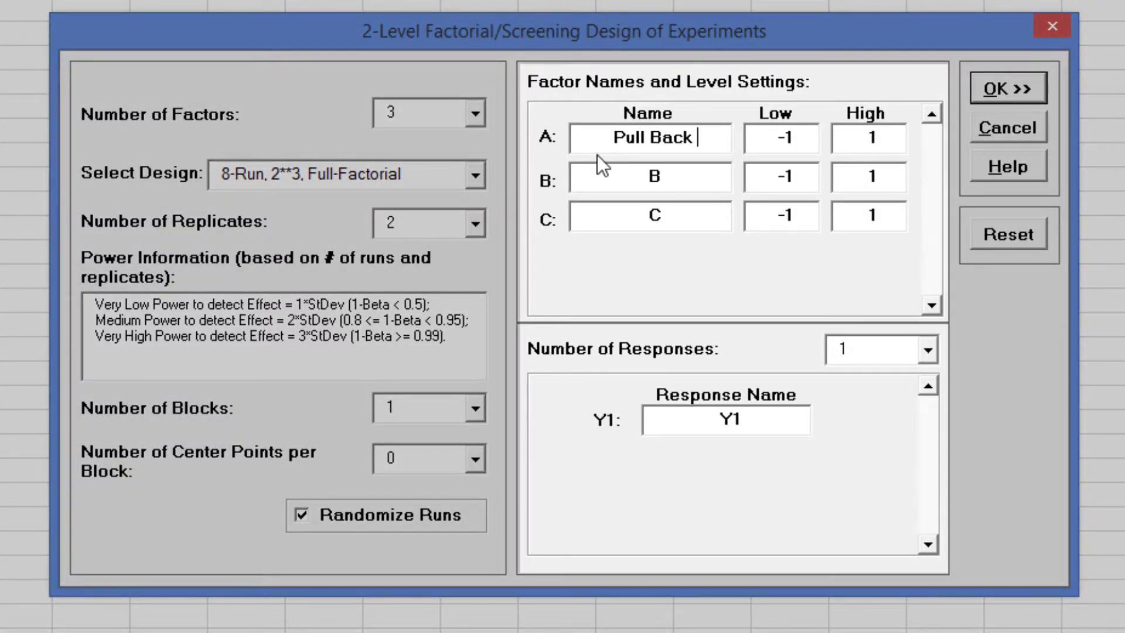
left_click_drag(789, 141, 748, 136)
type("160")
key("Tab")
type("180")
Step: Name factor B Stop Pin, with a low level of 2 and a high level of 3
double_click(597, 176)
type("Stop Pin")
key("Tab")
type("2")
key("Tab")
type("3")
Step: Name factor C Pin Height, with a low level of 2 and a high level of 3
key("Tab")
type("Pin Height")
left_click(794, 222)
key("BackSpace")
key("BackSpace")
type("2")
key("Tab")
type("3")
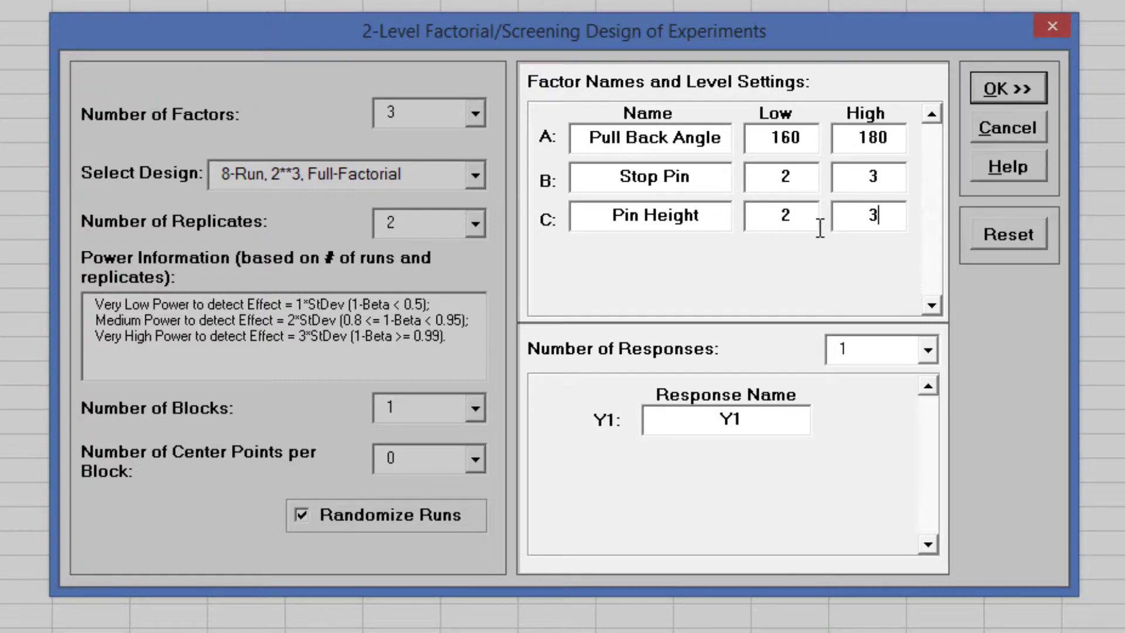
Step: Name response Y1 Distance and generate the design of experiments worksheet
key("Tab")
type("Distance")
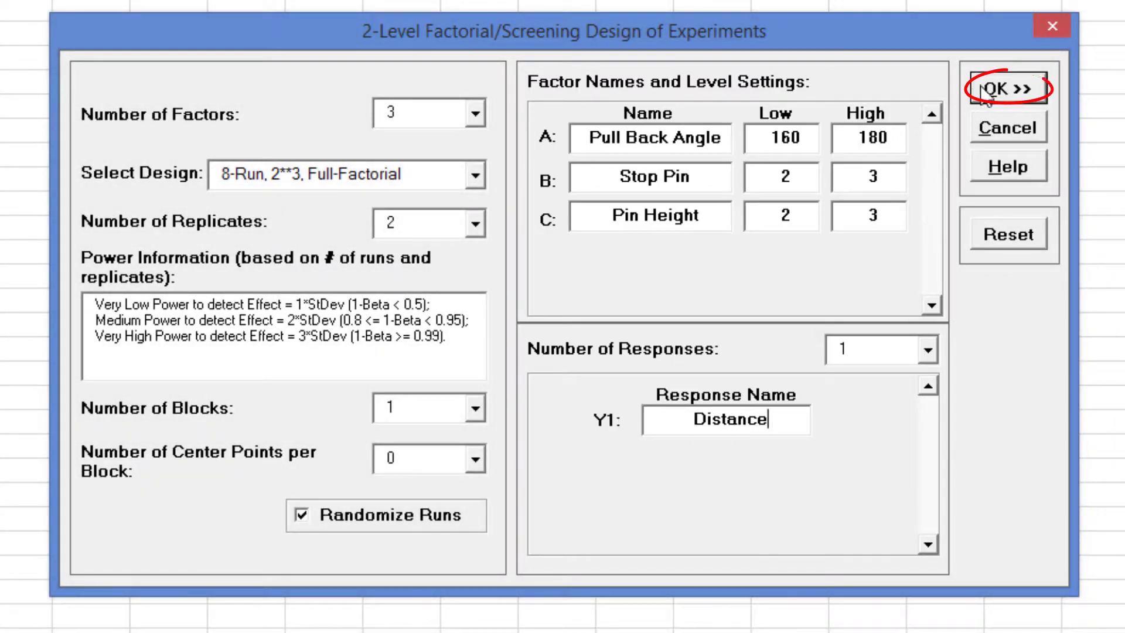
left_click(1009, 88)
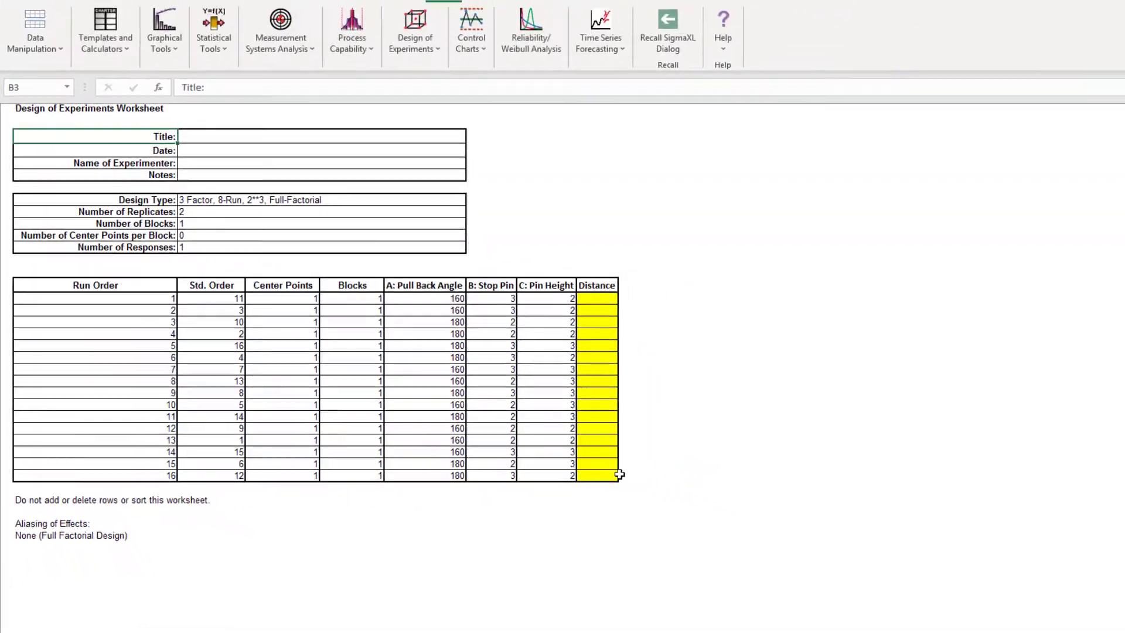
Step: Open the workbook Catapult DOE V6.xlsx from the SigmaXL sample data folder
left_click(652, 79)
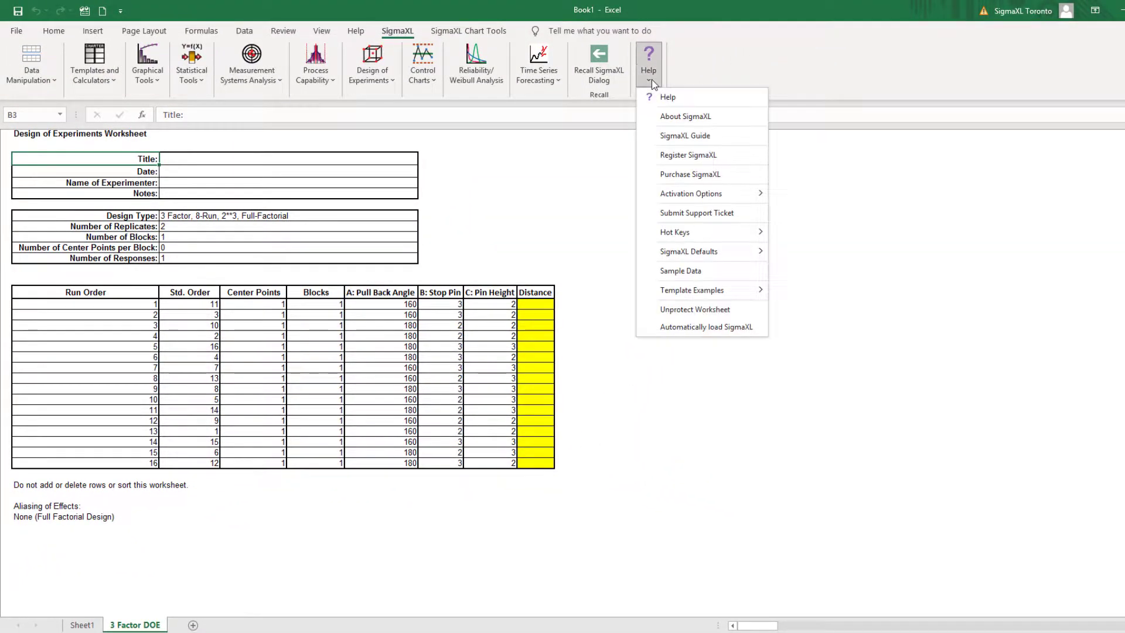
left_click(674, 271)
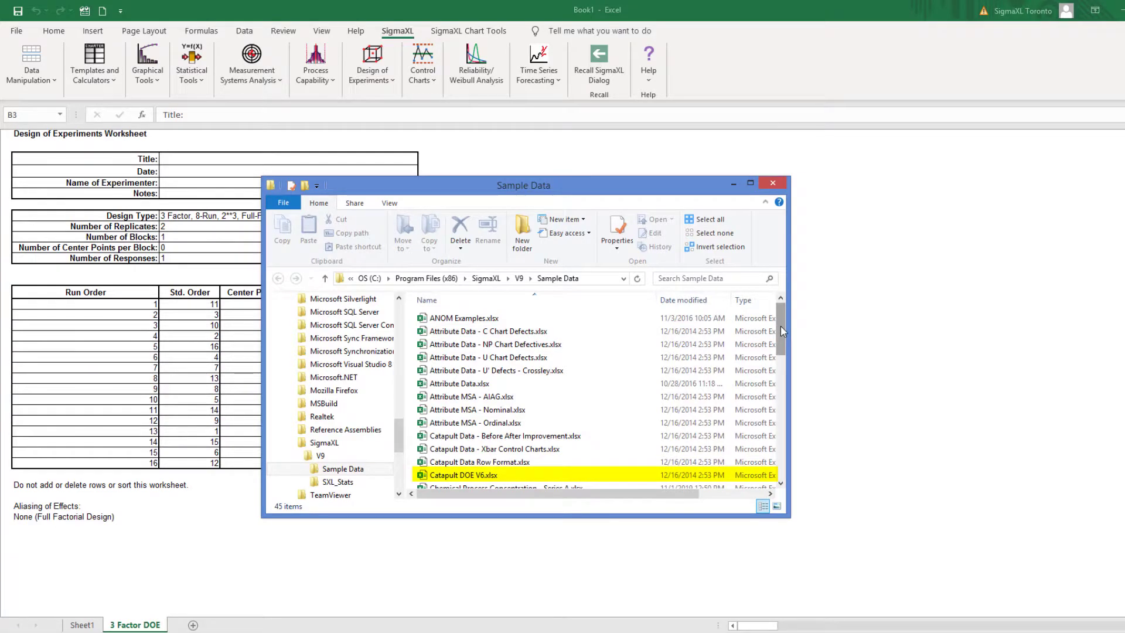
left_click(531, 476)
double_click(531, 474)
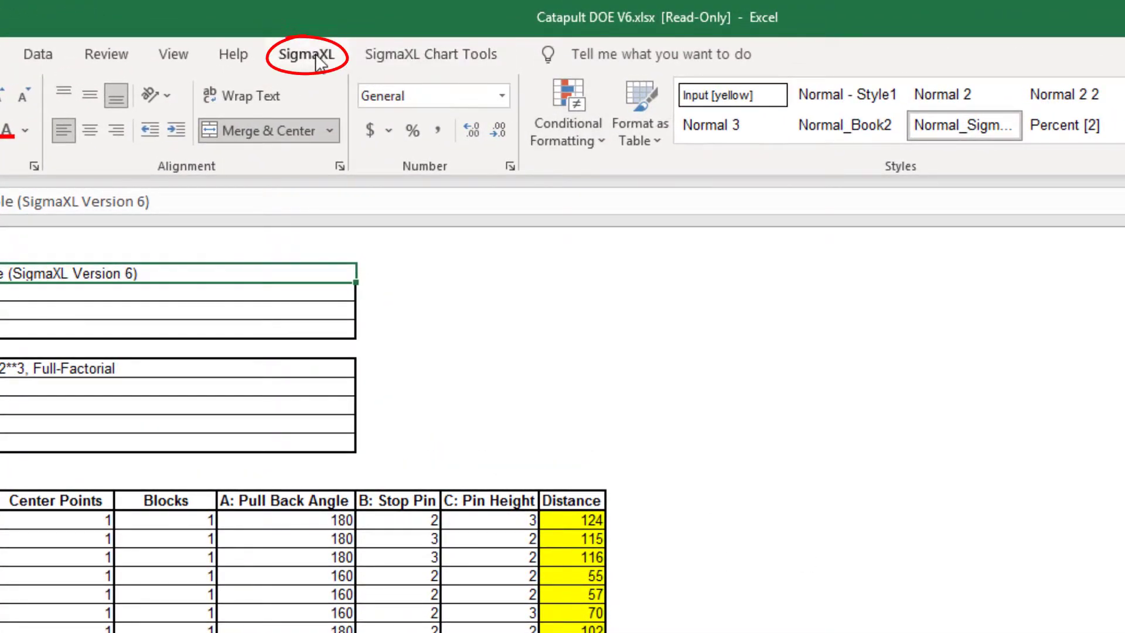
Step: Create main effects and interaction plots for the catapult Distance data
left_click(319, 60)
left_click(295, 140)
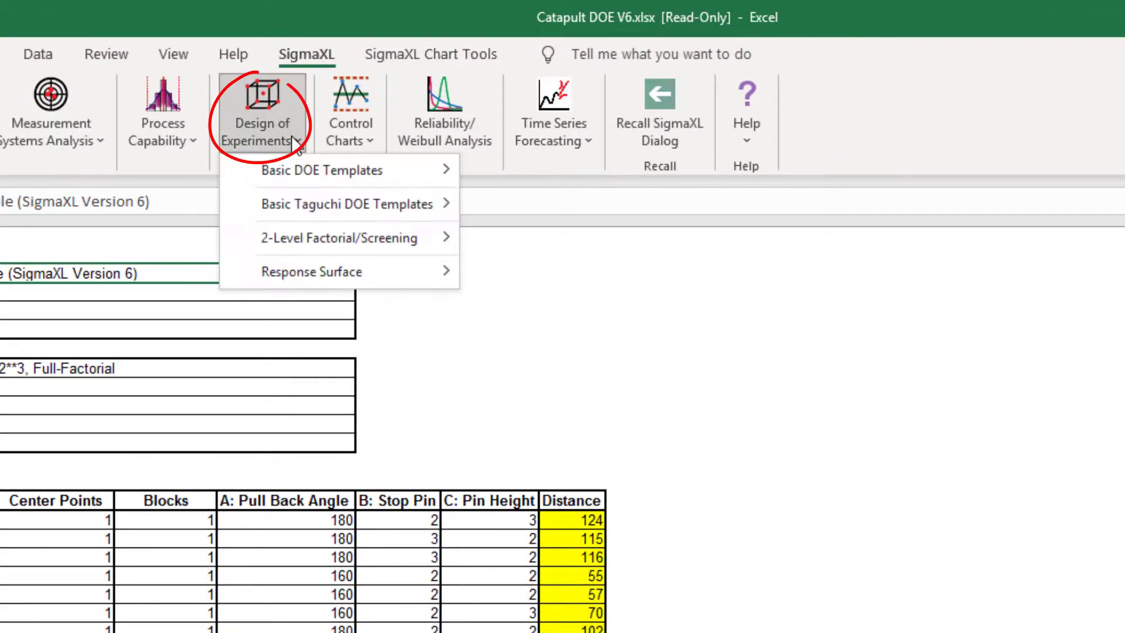
mouse_move(362, 237)
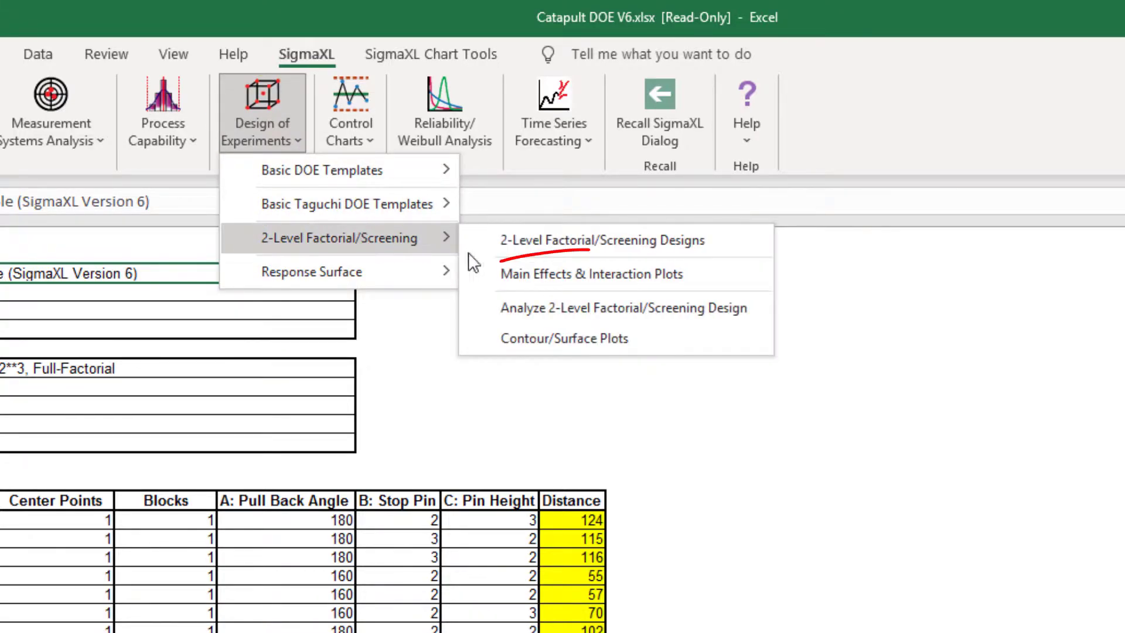
left_click(562, 273)
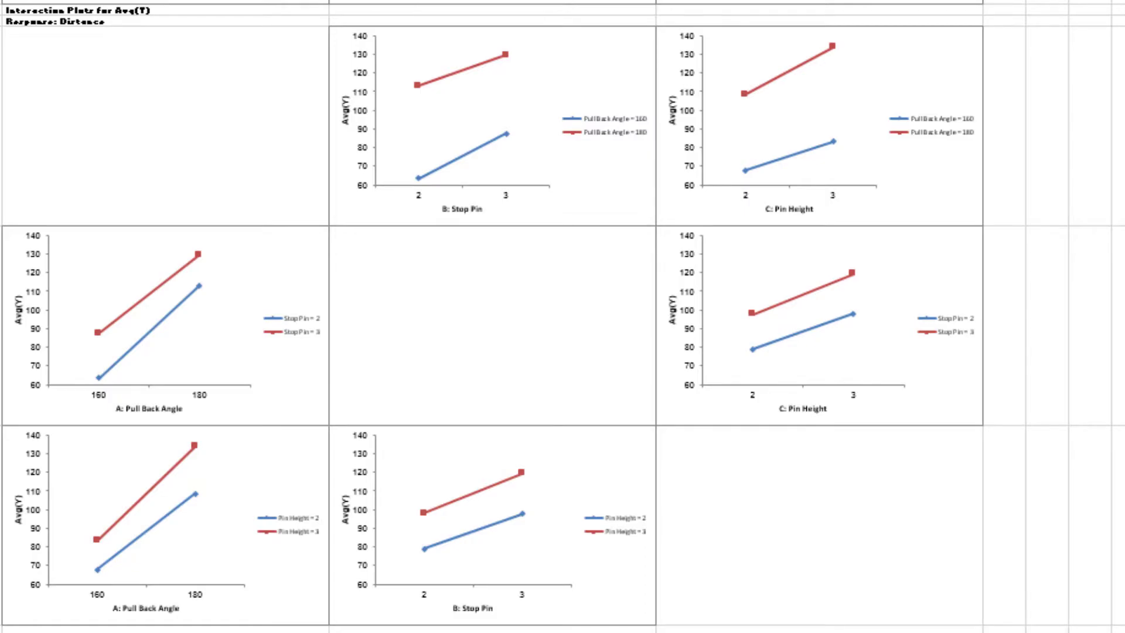
Step: Return to the 3 Factor DOE data and analyze the 2-level design for Distance with all main-effect and interaction terms
left_click(197, 616)
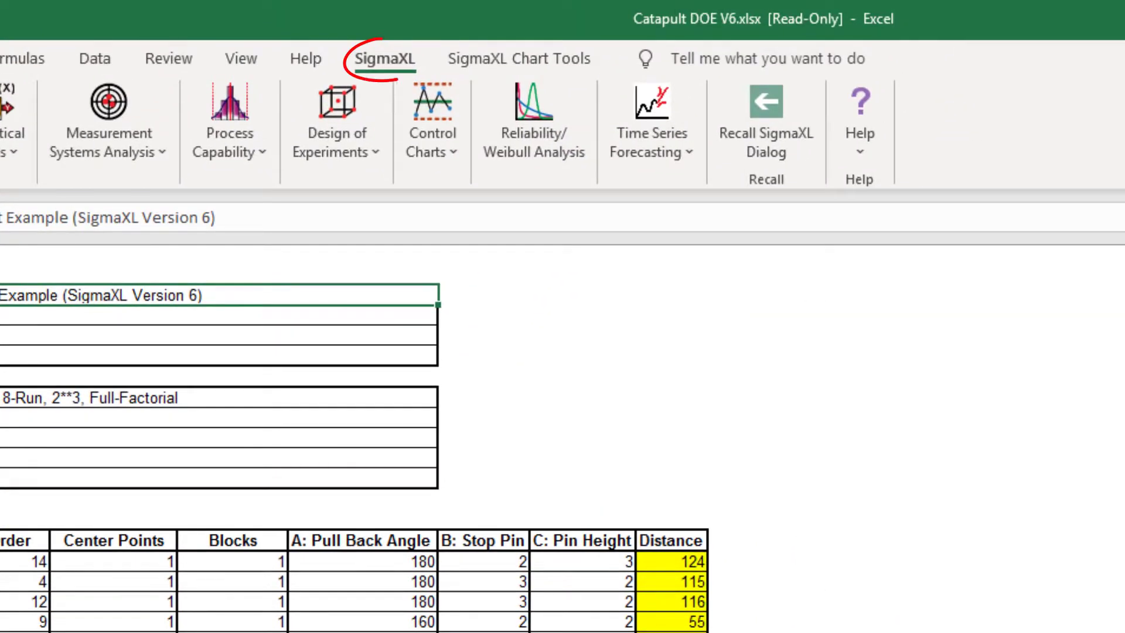
left_click(342, 160)
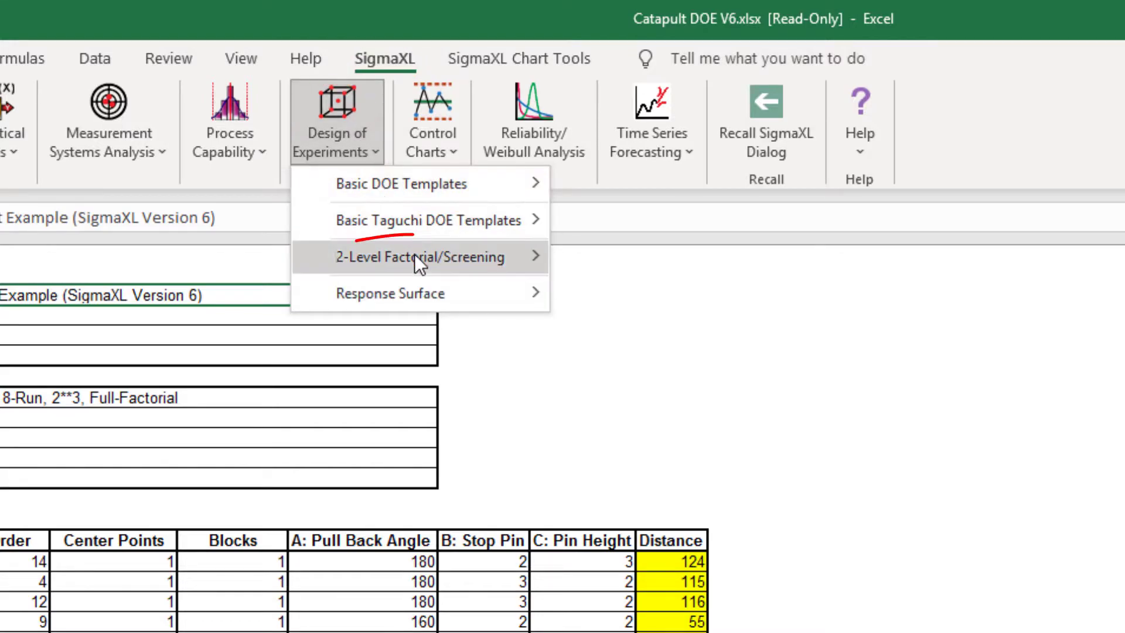
mouse_move(414, 256)
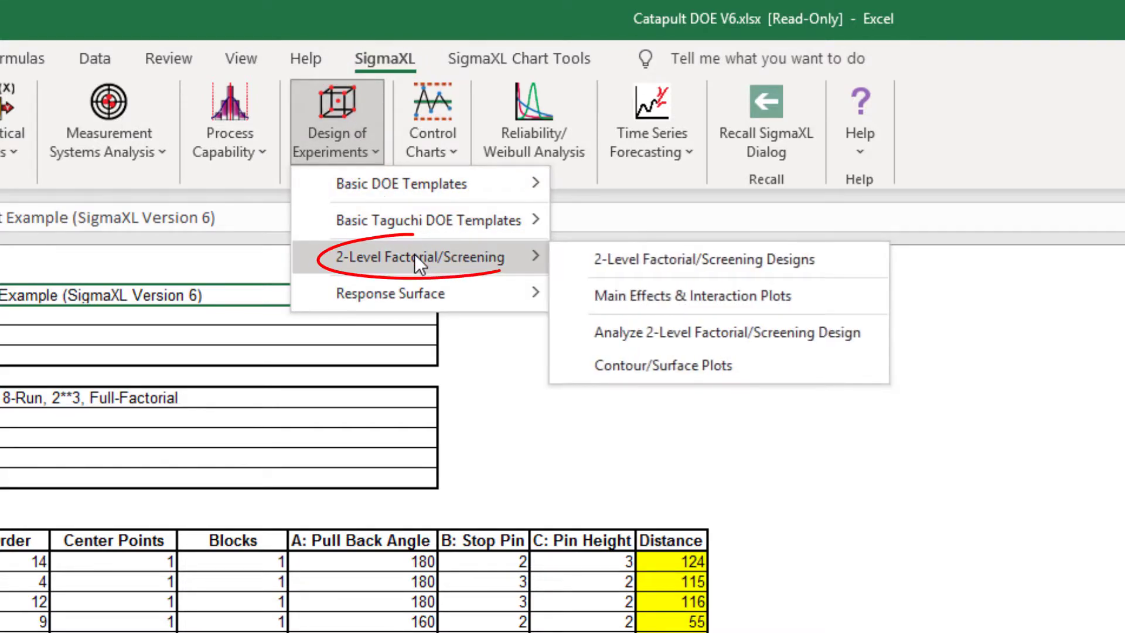
left_click(685, 330)
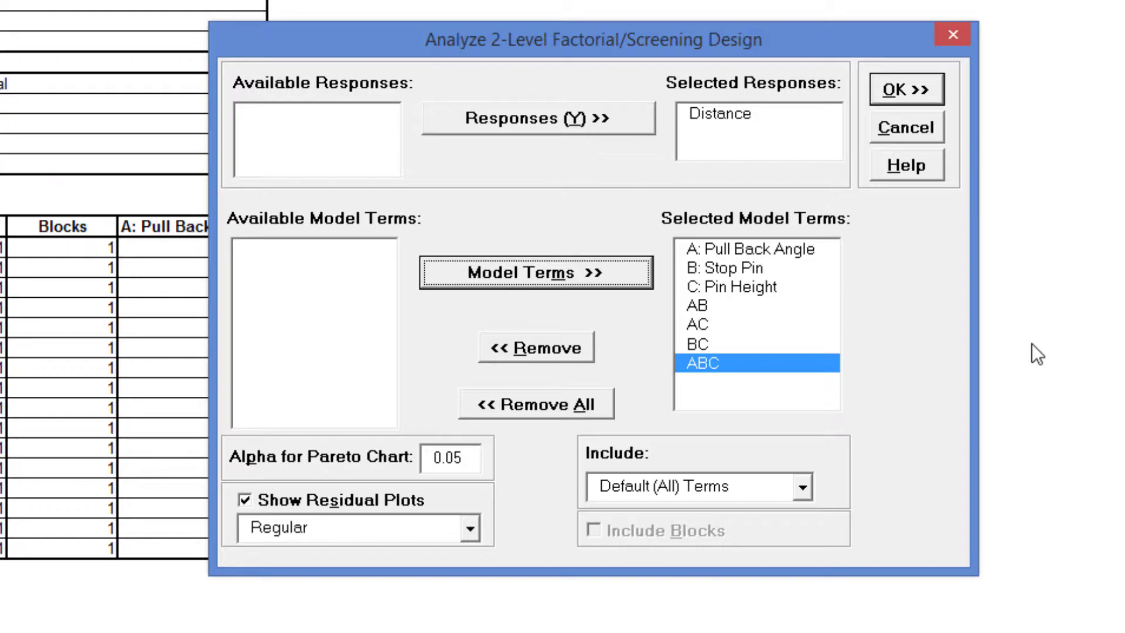
left_click(938, 89)
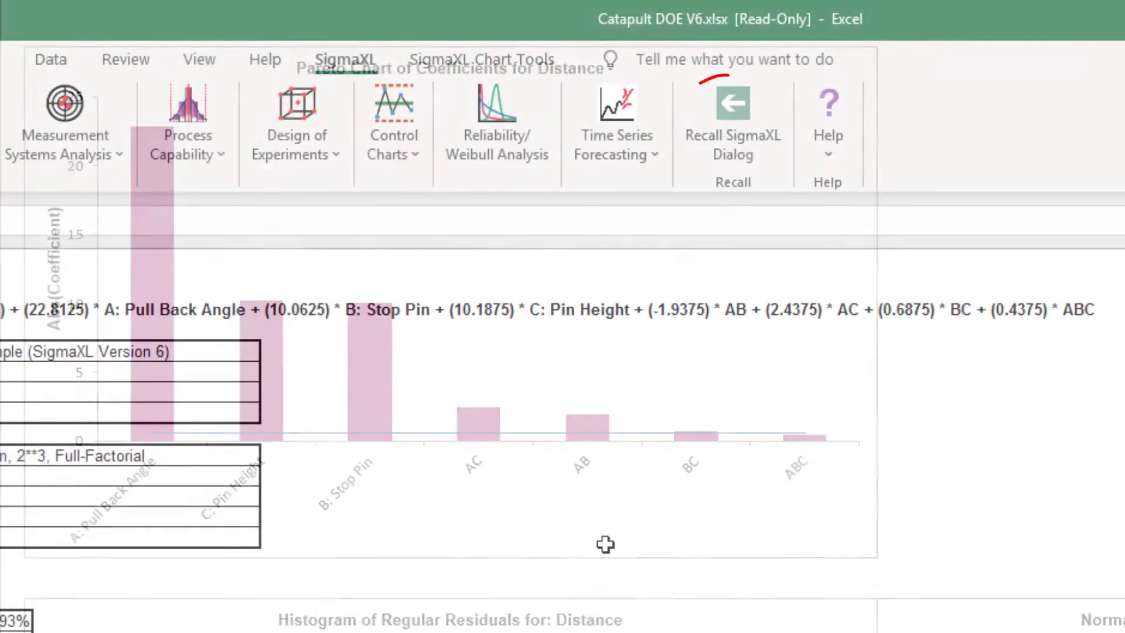
Step: Recall the design analysis, remove the ABC term from the model and rerun it
left_click(735, 121)
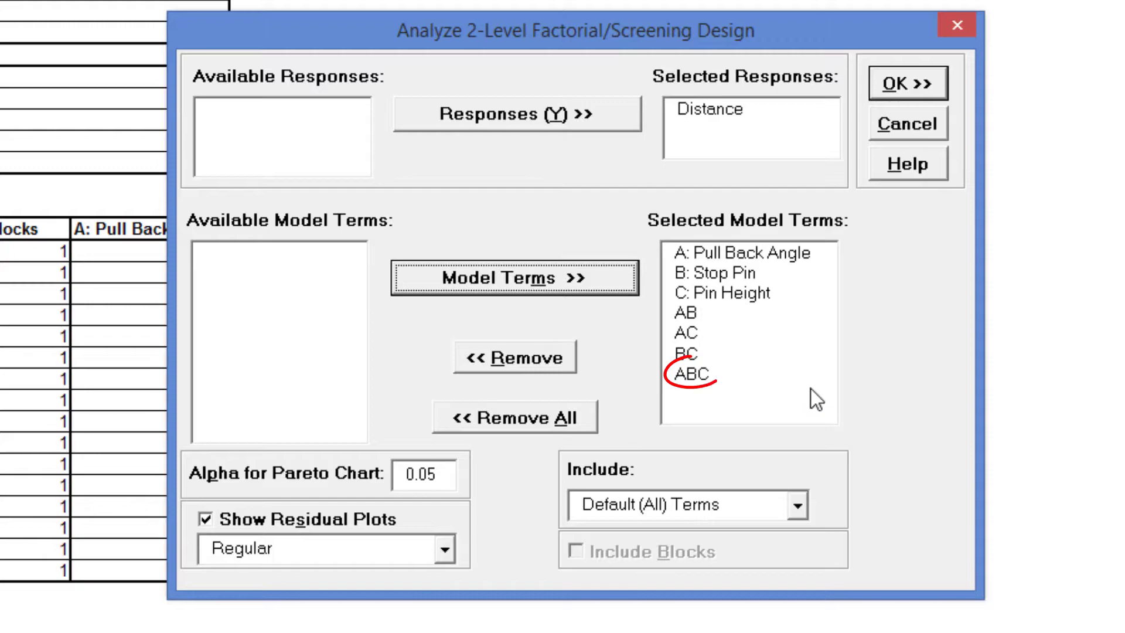
left_click(756, 374)
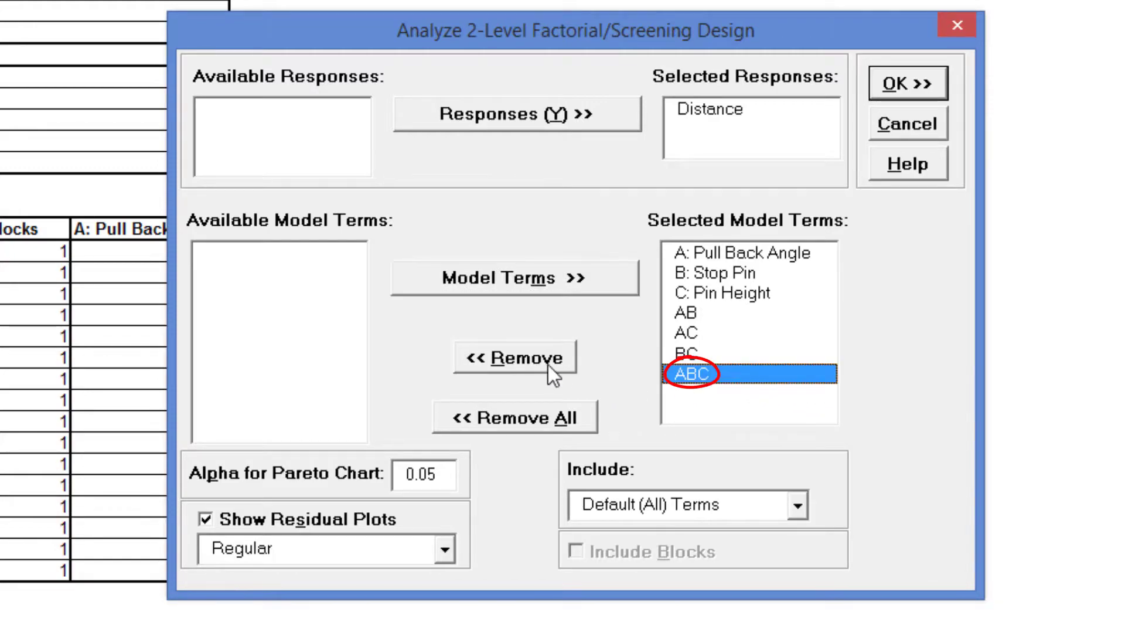
left_click(547, 359)
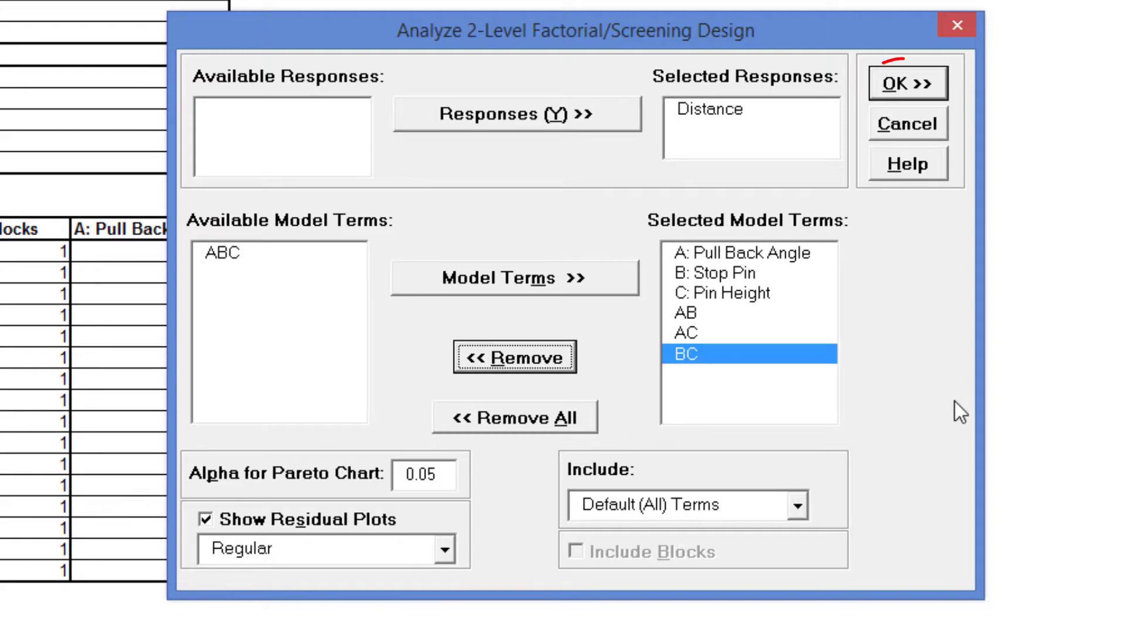
left_click(906, 88)
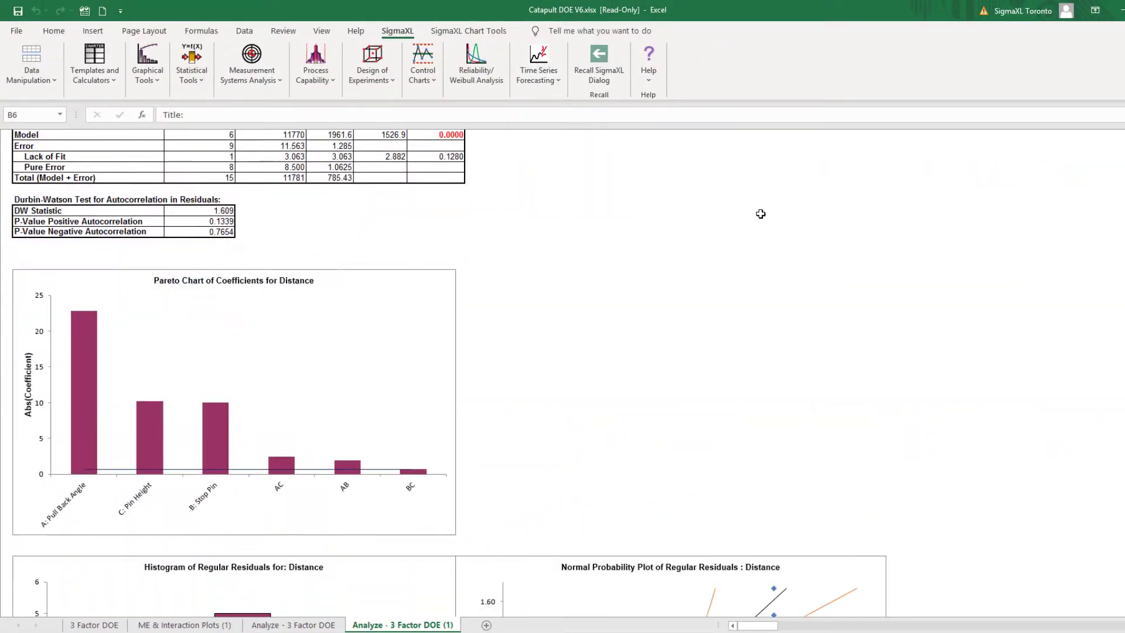
Step: Enter the actual settings A 179.5, B 2 and C 2 in the Predicted Response Calculator
scroll(760, 214, "down", 13)
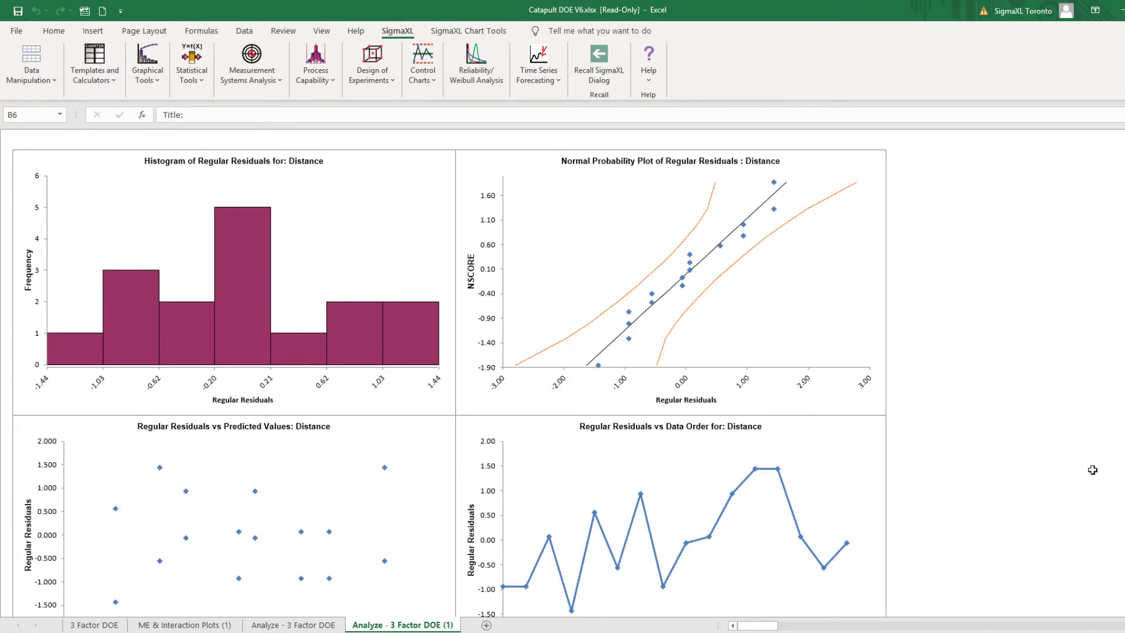
scroll(1003, 399, "down", 1)
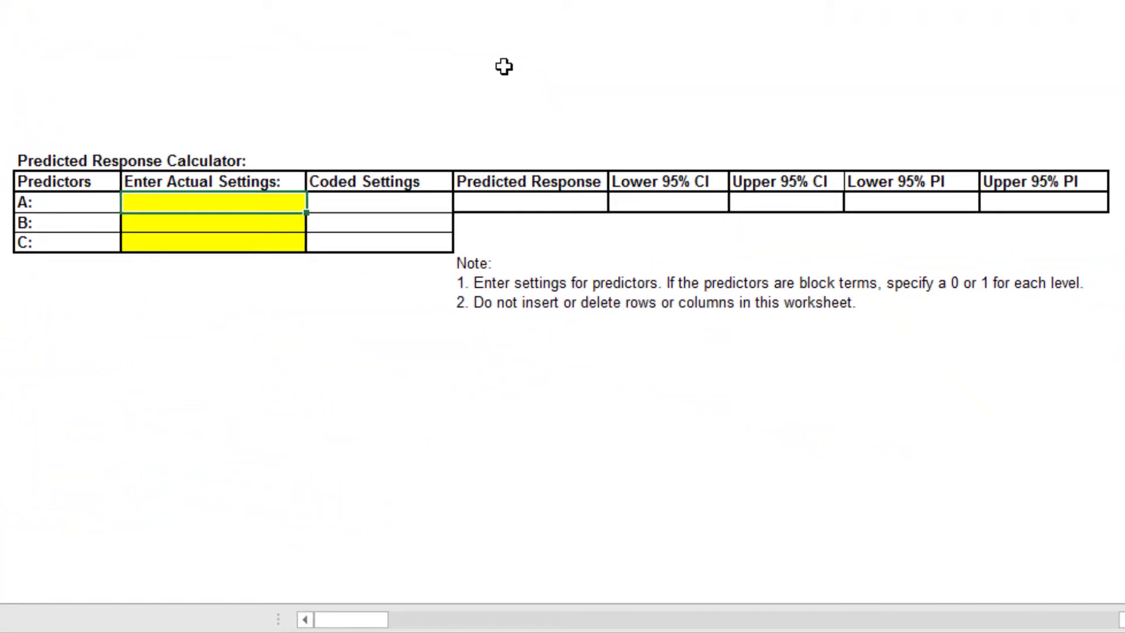
type("179")
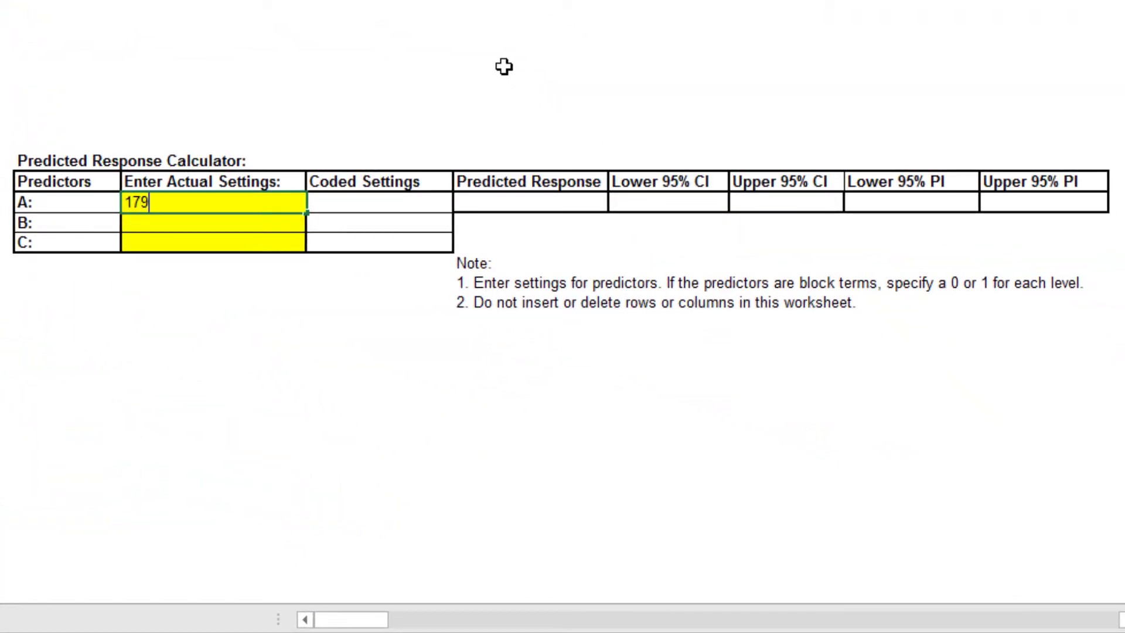
type(".5")
key("Return")
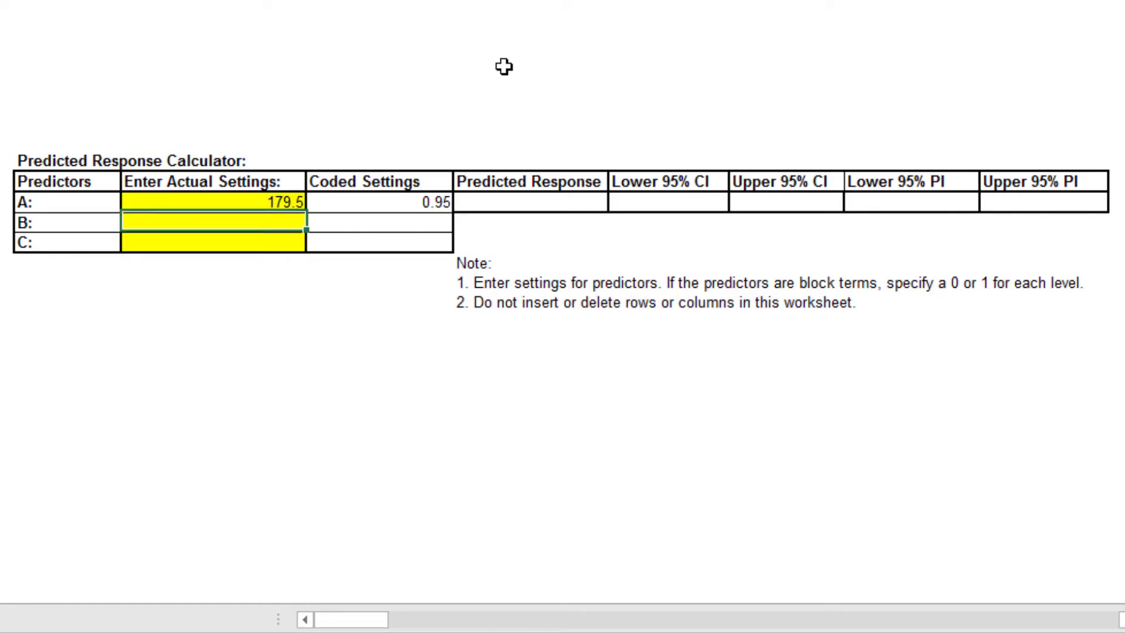
type("2")
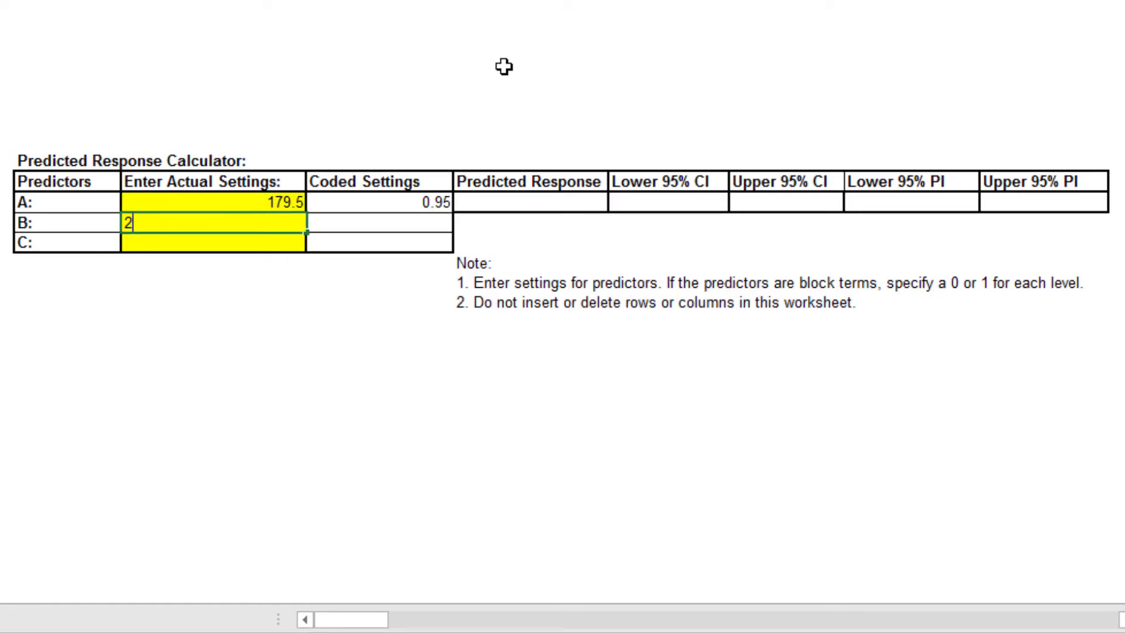
key("Return")
type("2")
key("Return")
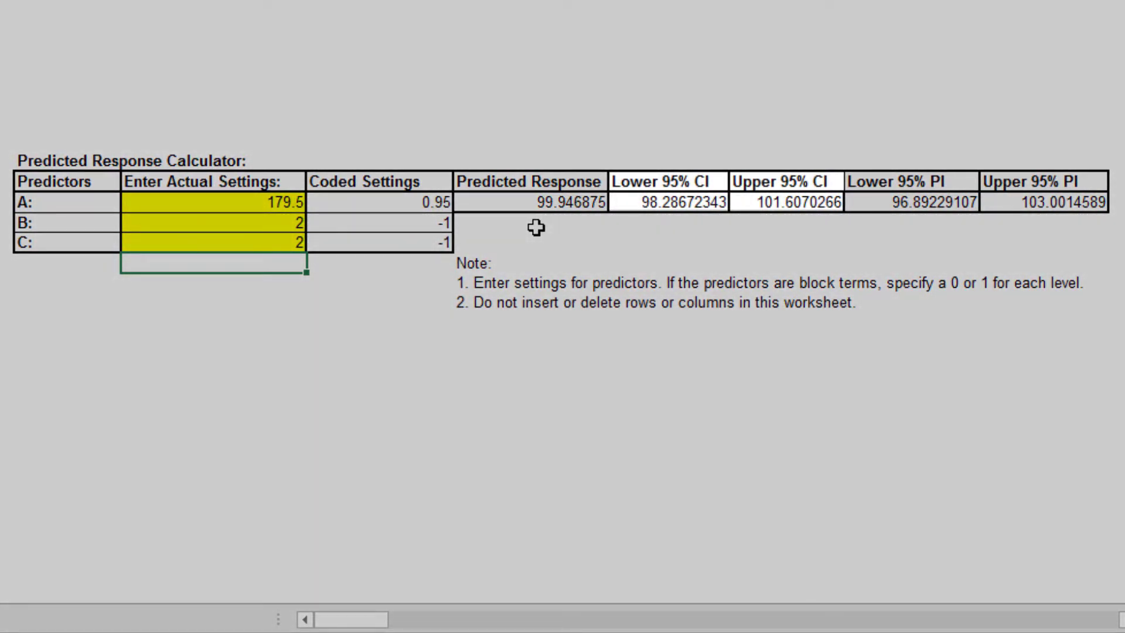
Step: Select the Predicted Response result cell and open Excel's Solver
key("Up")
key("Up")
key("Up")
key("Right")
key("Right")
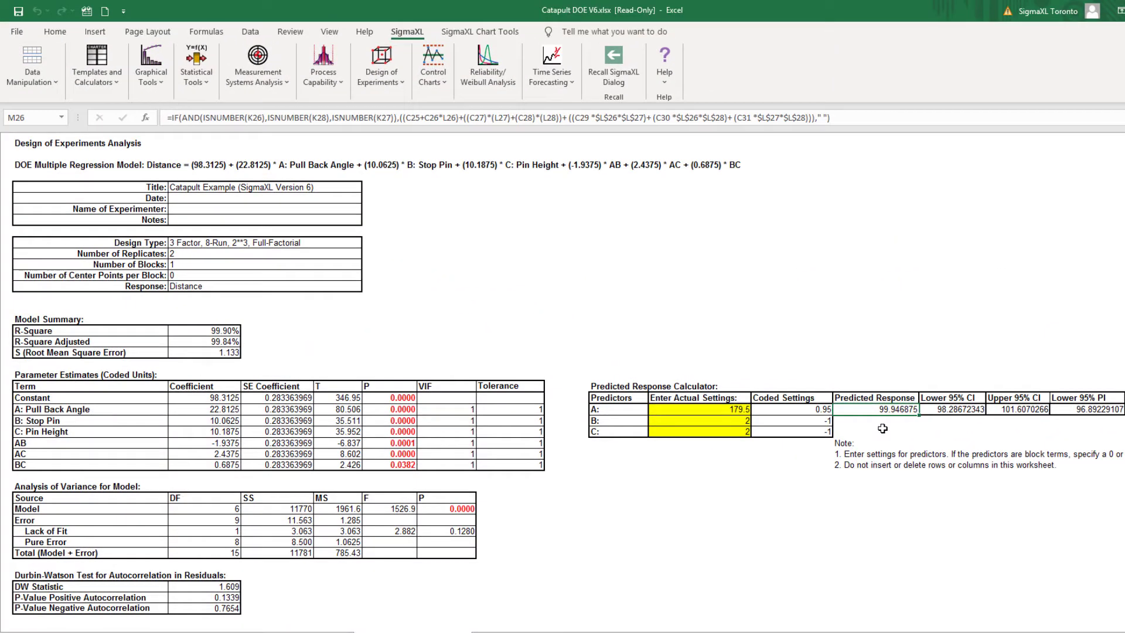
left_click(252, 33)
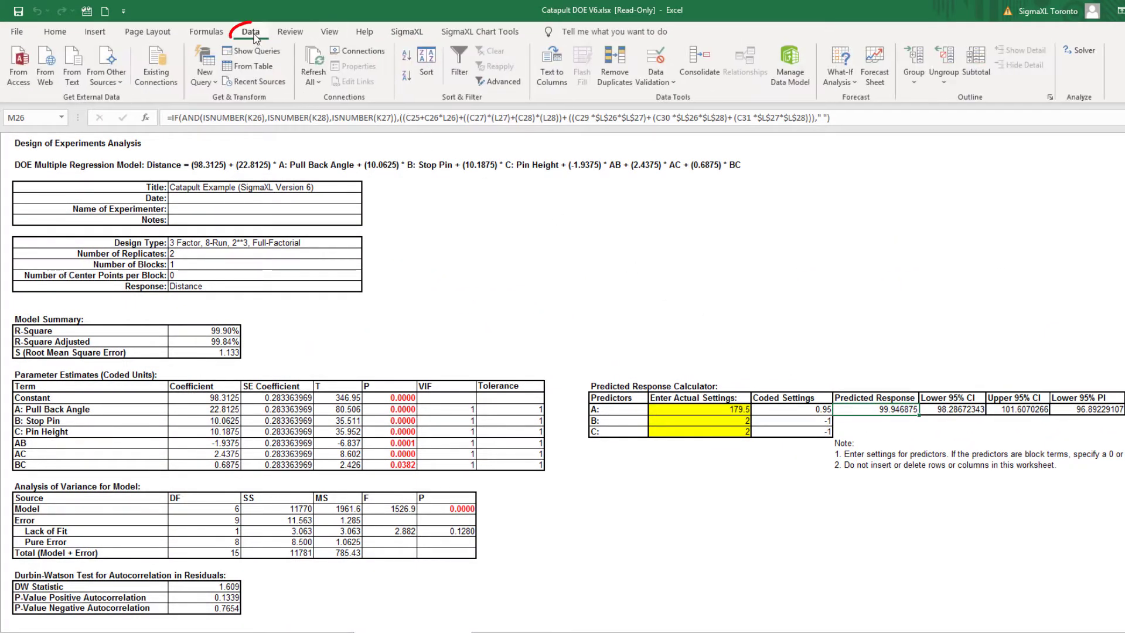
left_click(1080, 51)
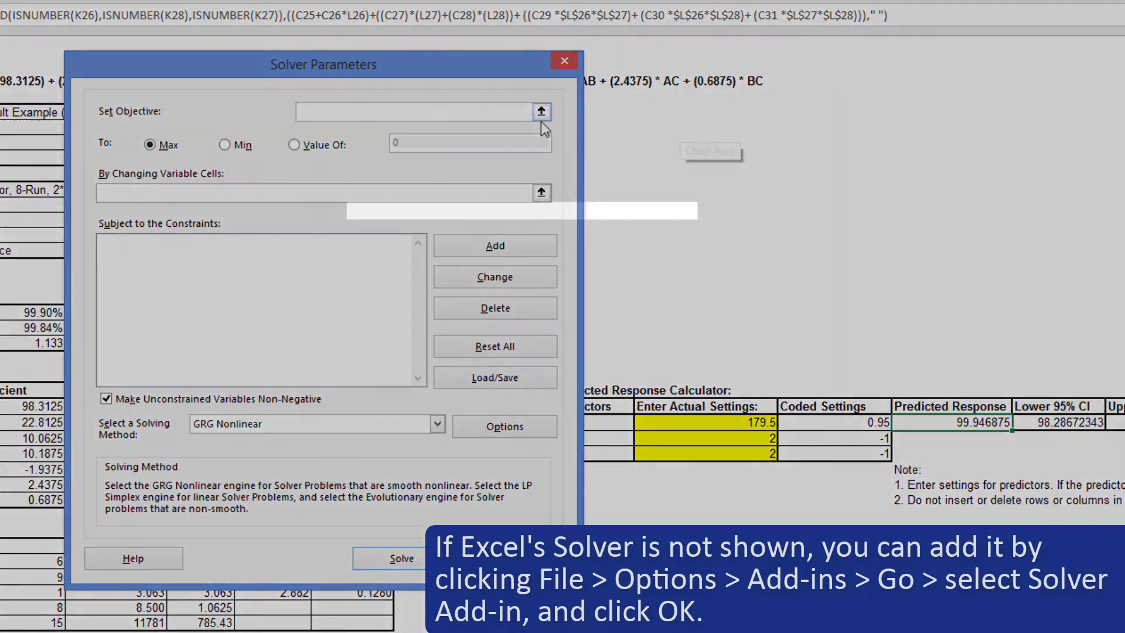
Step: Set the Solver objective to the Predicted Response cell $M$26 with a target value of 100
left_click(541, 114)
left_click(952, 421)
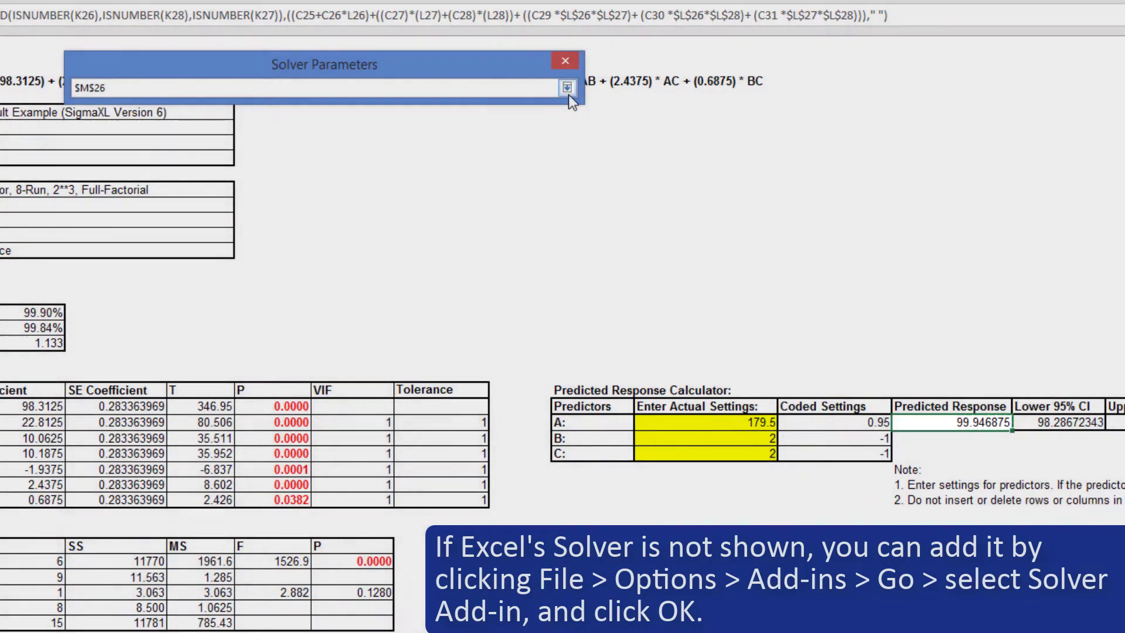
left_click(567, 87)
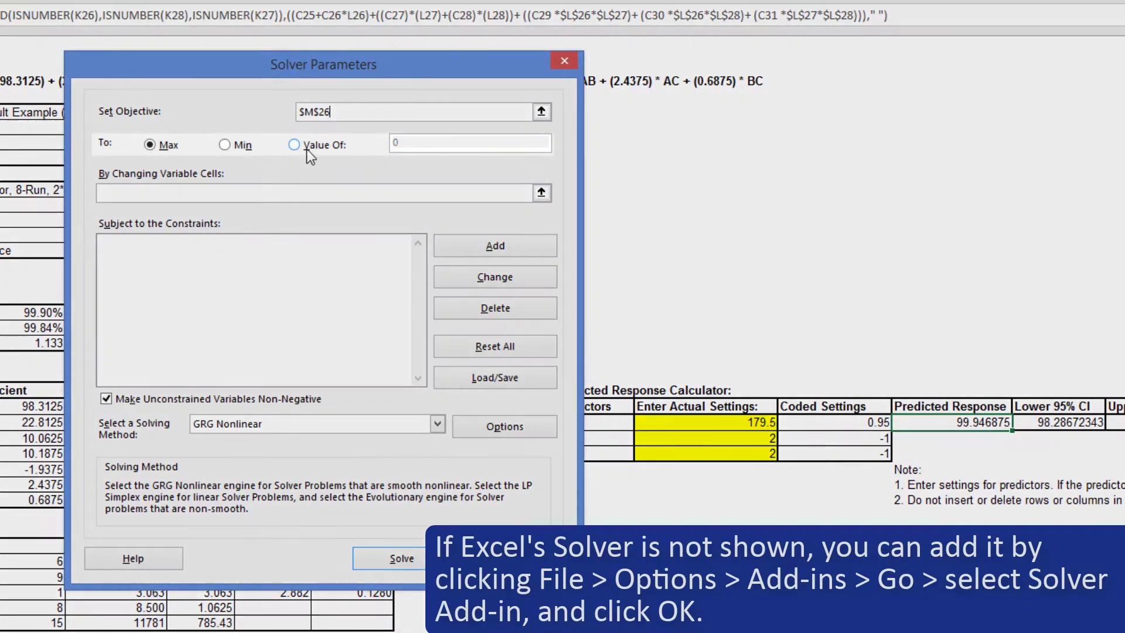
left_click(310, 148)
type("10")
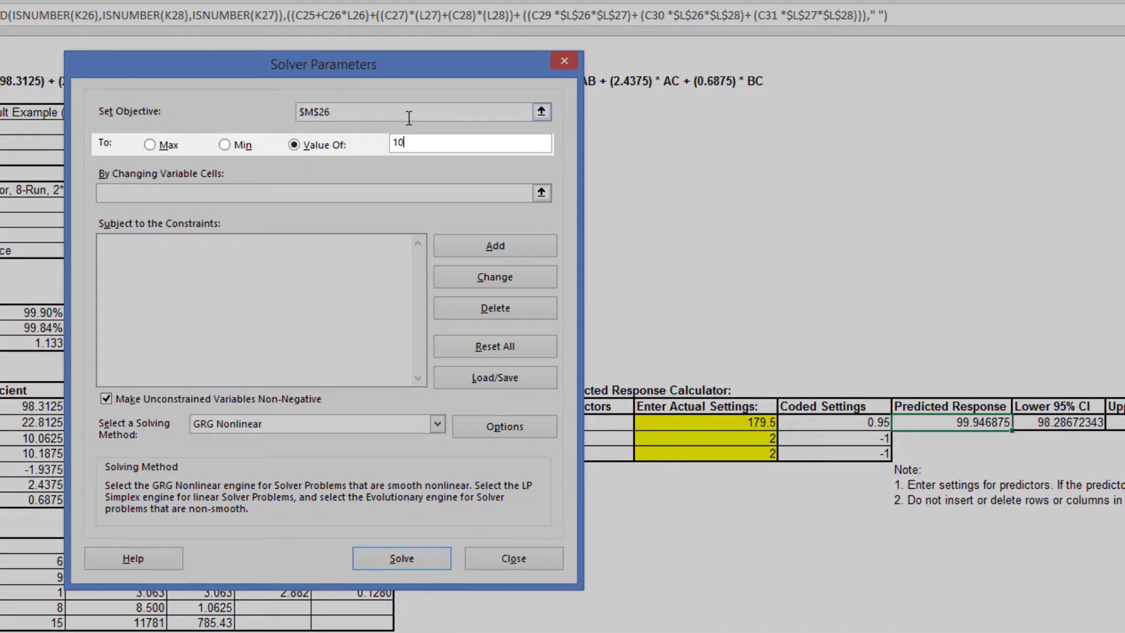
type("0")
key("Tab")
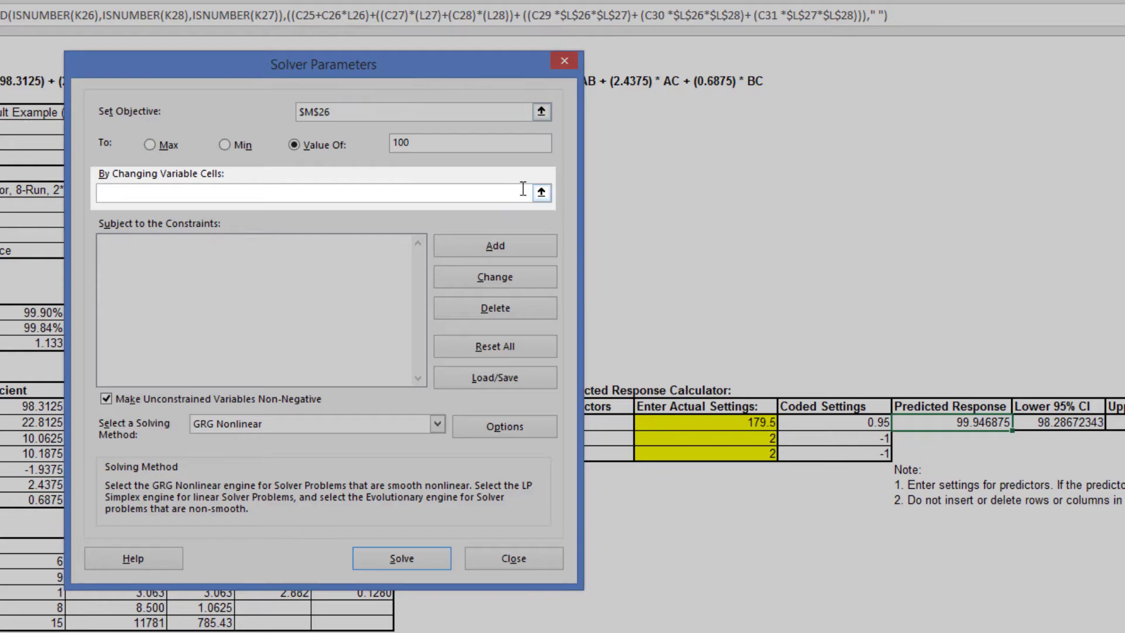
Step: Assign the Enter Actual Settings cells $K$26:$K$28 as the Solver's changing variable cells
left_click(541, 192)
left_click_drag(703, 422, 709, 454)
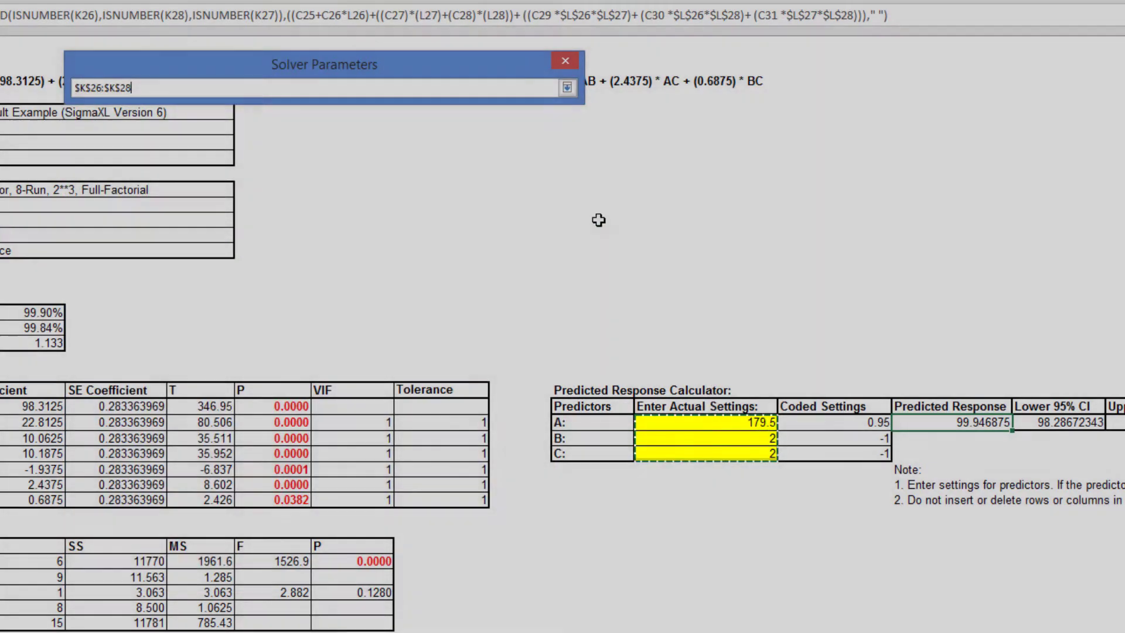
left_click(567, 88)
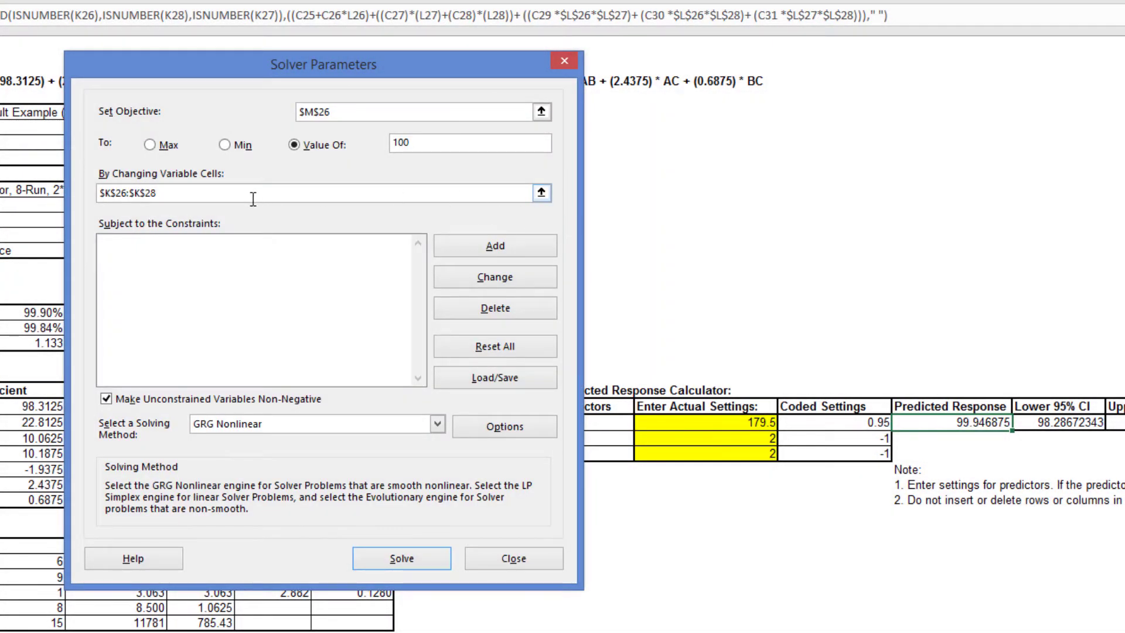
Step: Add a Solver constraint limiting the coded settings $L$26:$L$28 to <= 1
left_click(493, 251)
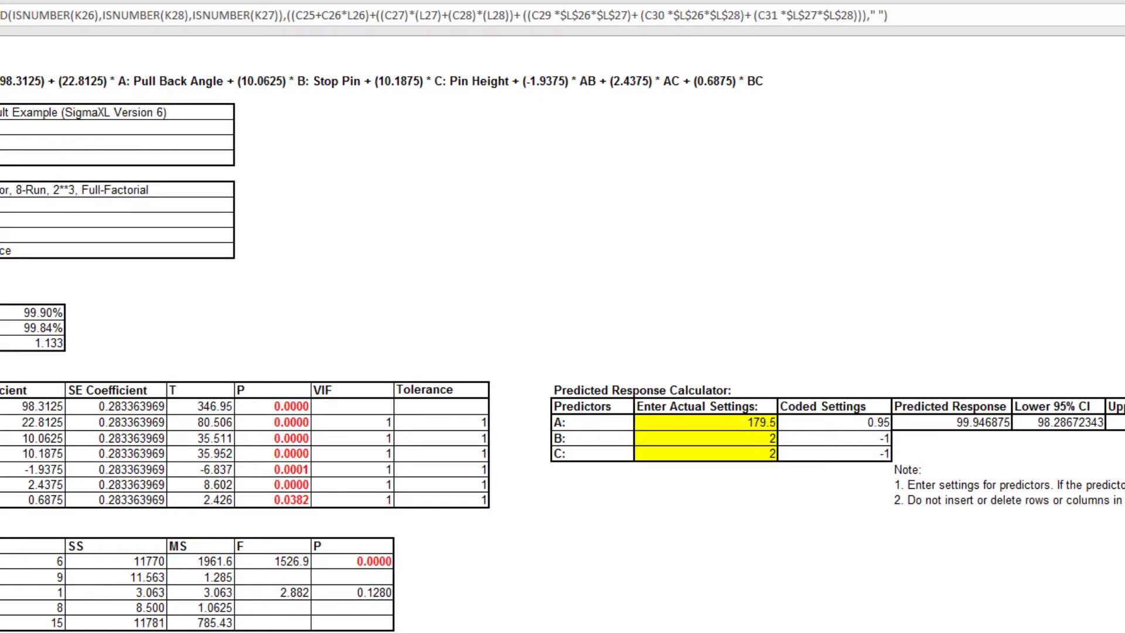
left_click_drag(832, 423, 832, 454)
left_click(388, 331)
type("1")
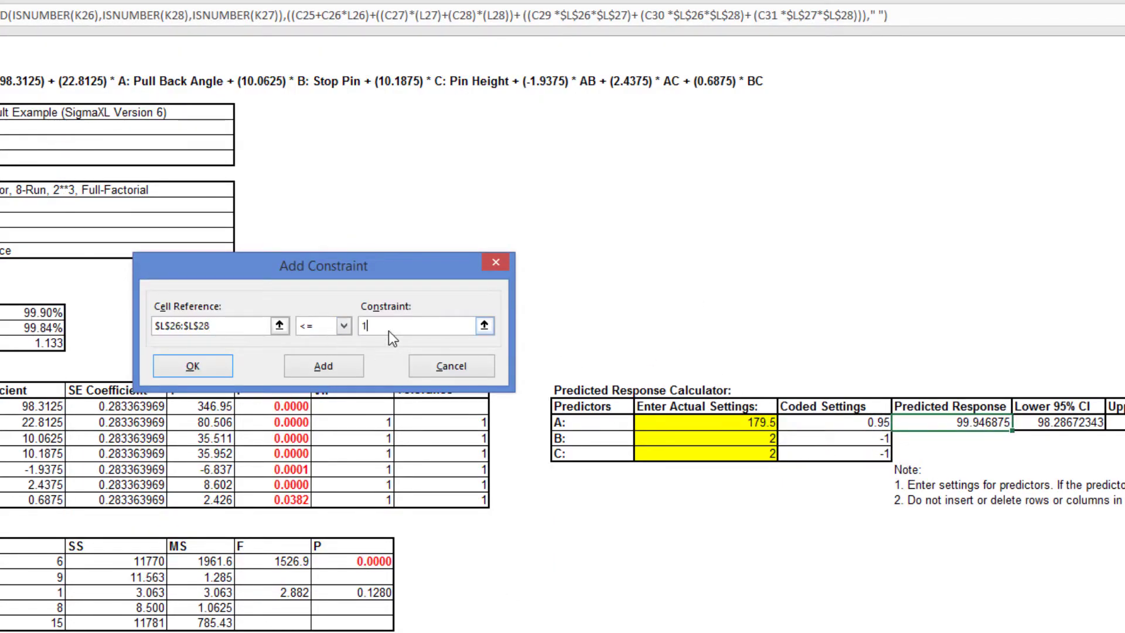
left_click(342, 369)
Step: Add a constraint keeping the coded settings $L$26:$L$28 >= -1, then run Solver and keep its solution
left_click_drag(829, 422, 829, 454)
left_click(344, 326)
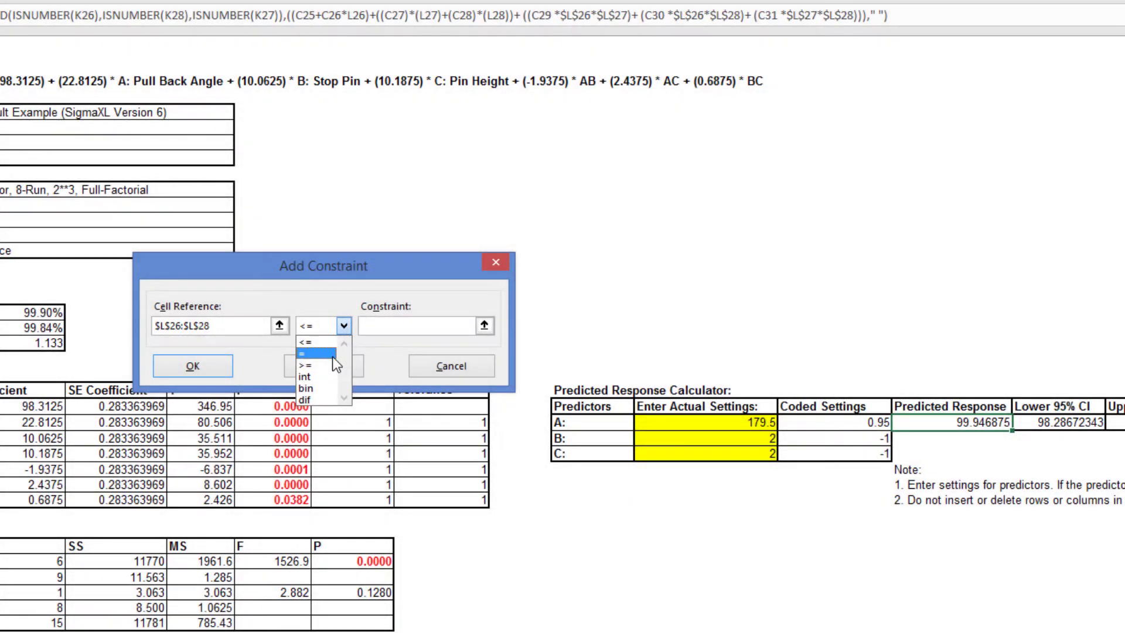
left_click(332, 364)
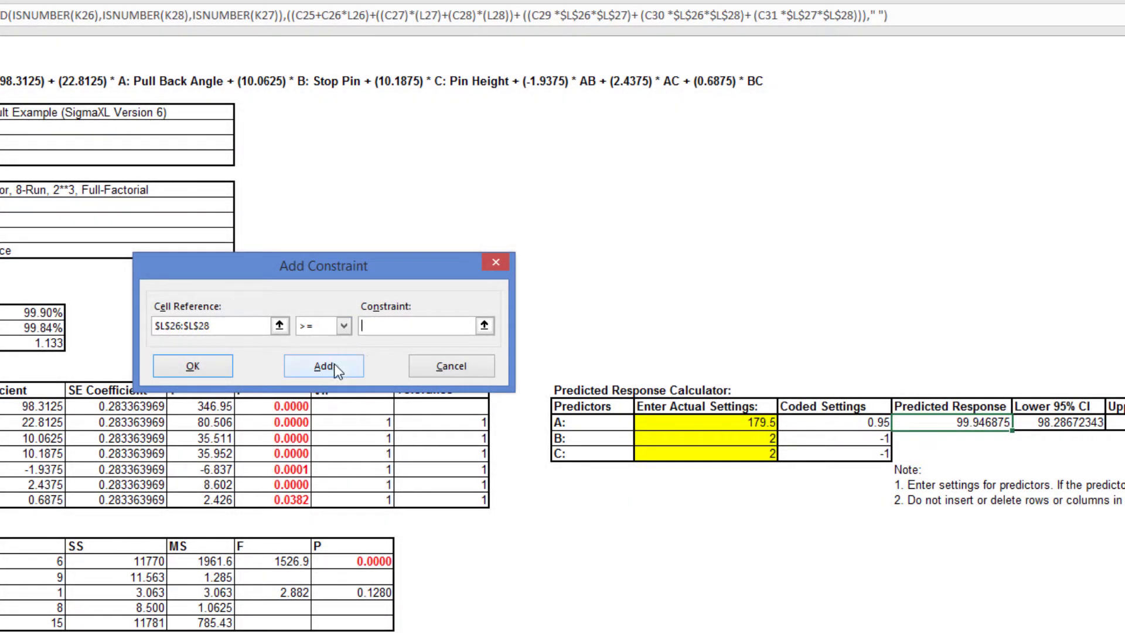
type("-1")
left_click(196, 365)
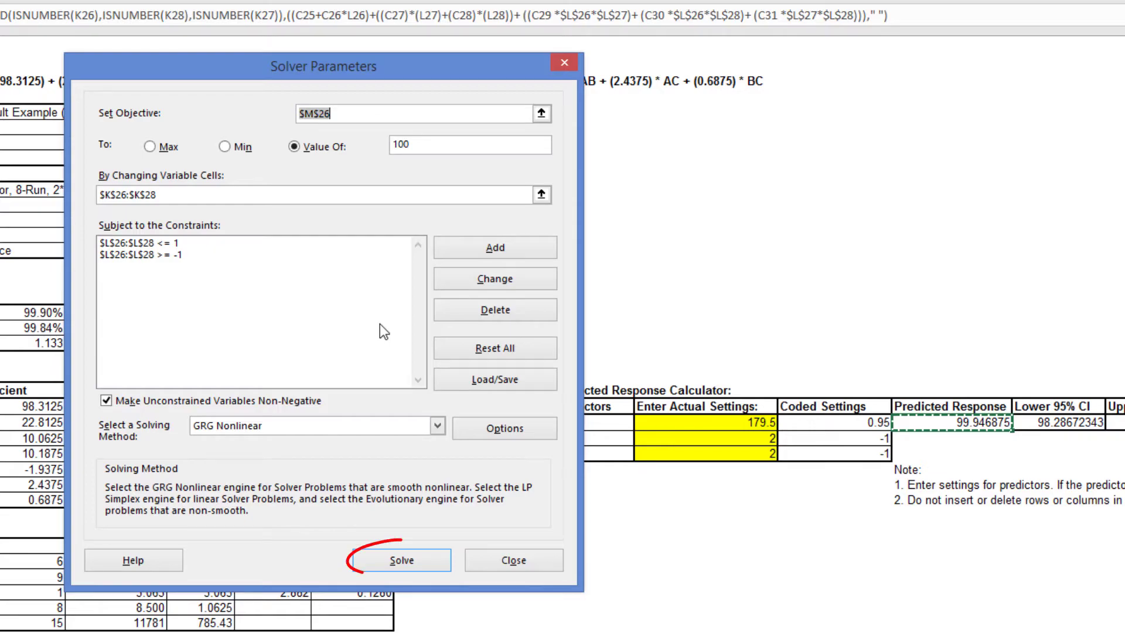
left_click(434, 557)
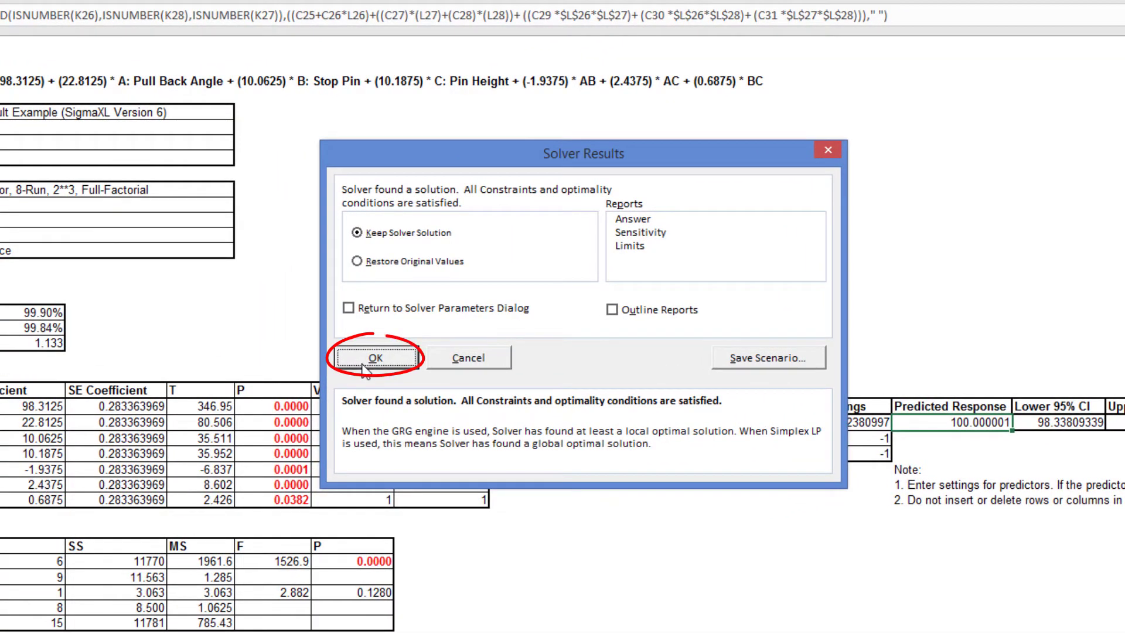
left_click(362, 364)
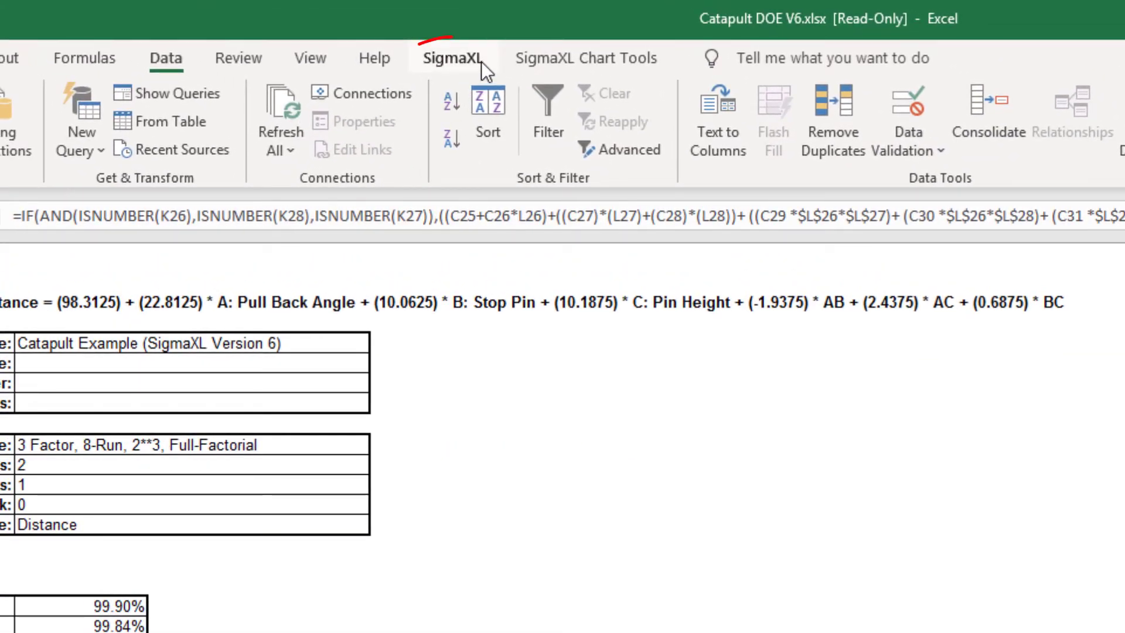
Step: Create SigmaXL contour and surface plots of Distance for Pull Back Angle versus Stop Pin, with Pin Height set to 2
left_click(482, 61)
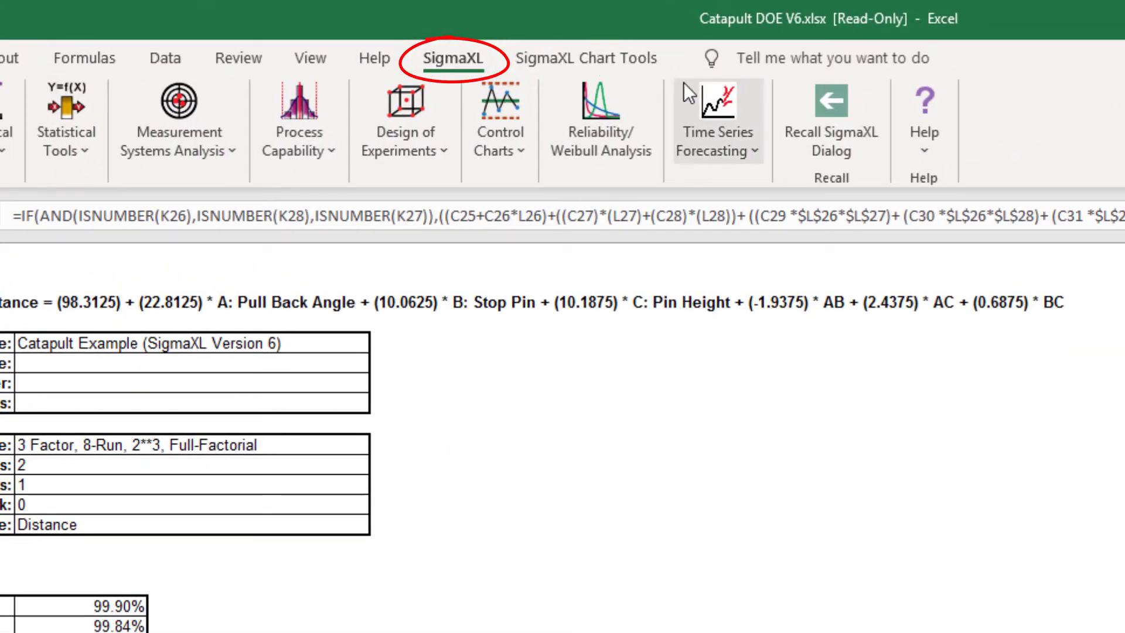
left_click(410, 152)
mouse_move(515, 266)
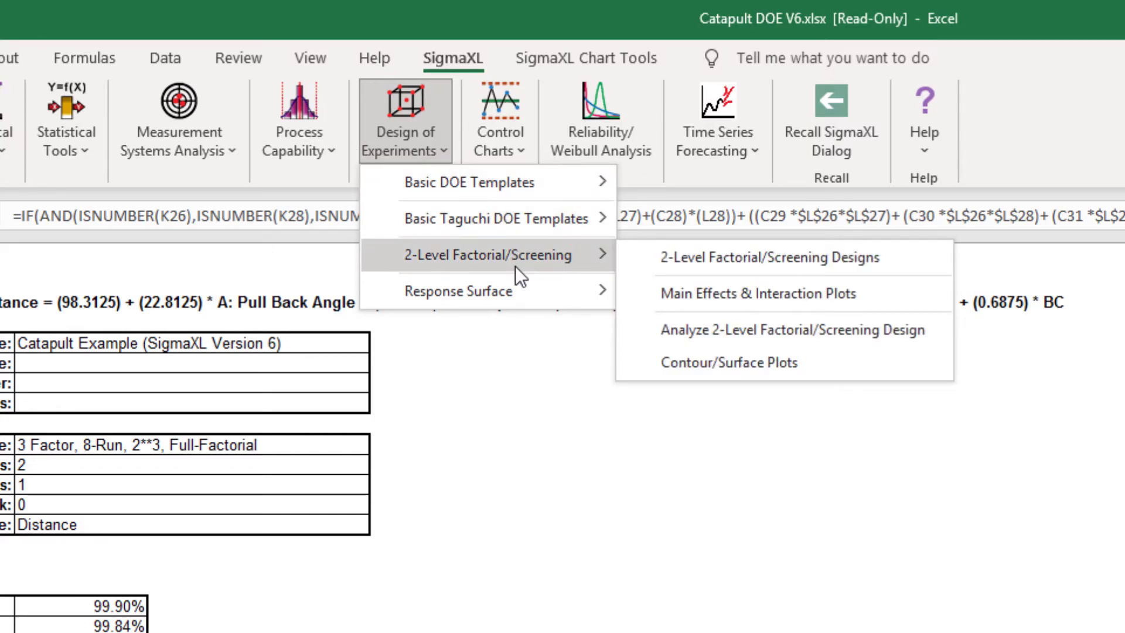
left_click(776, 361)
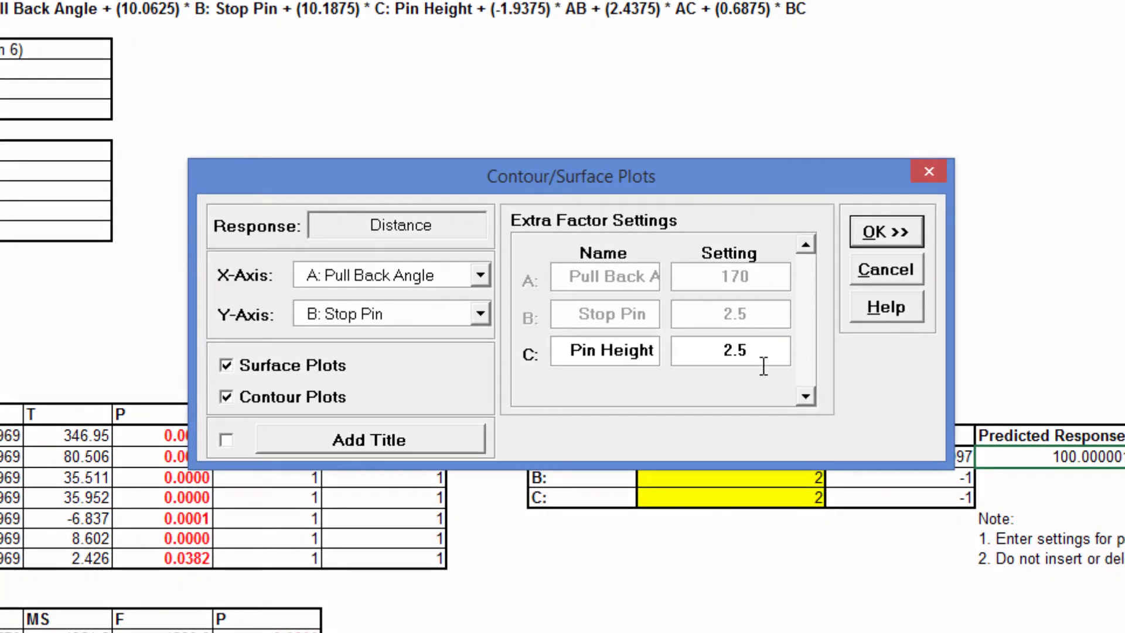
left_click_drag(763, 366, 661, 351)
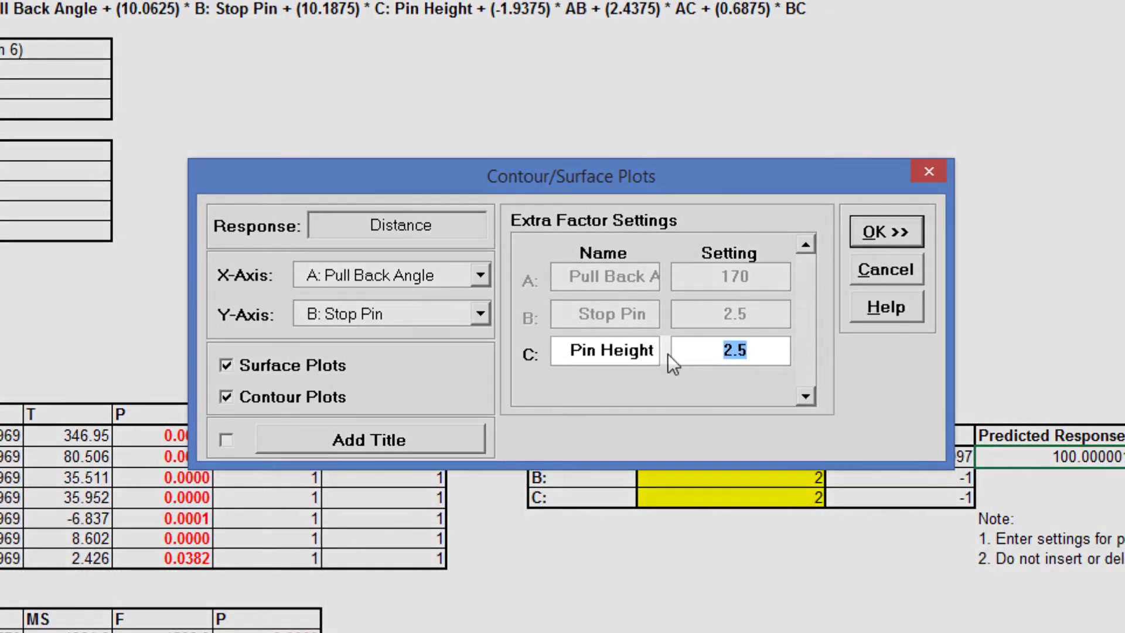
type("2")
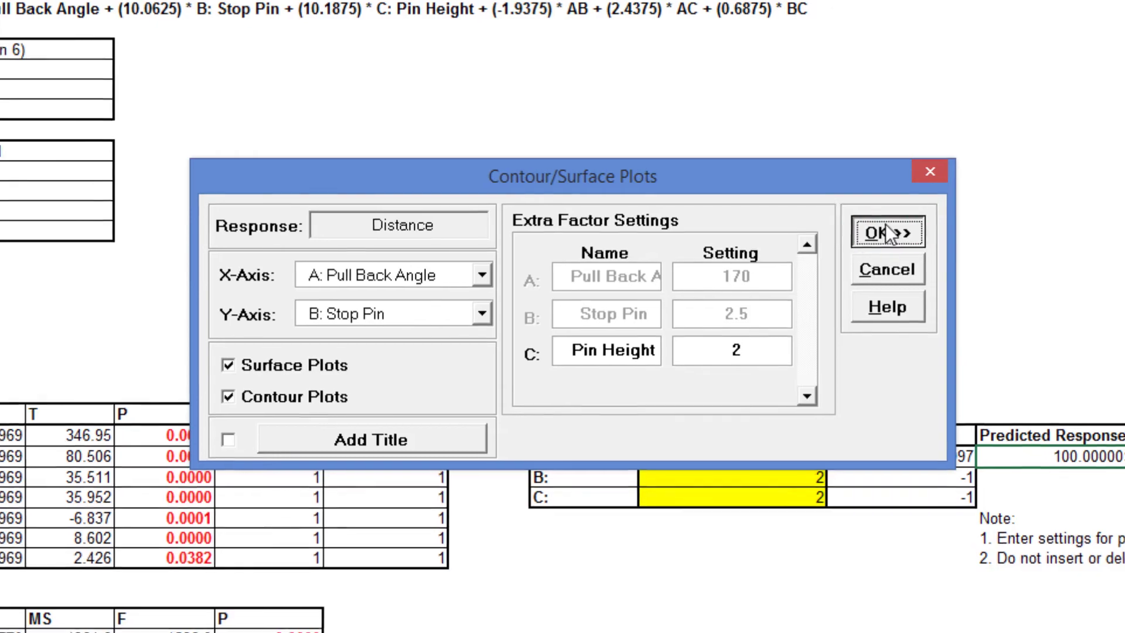
left_click(884, 230)
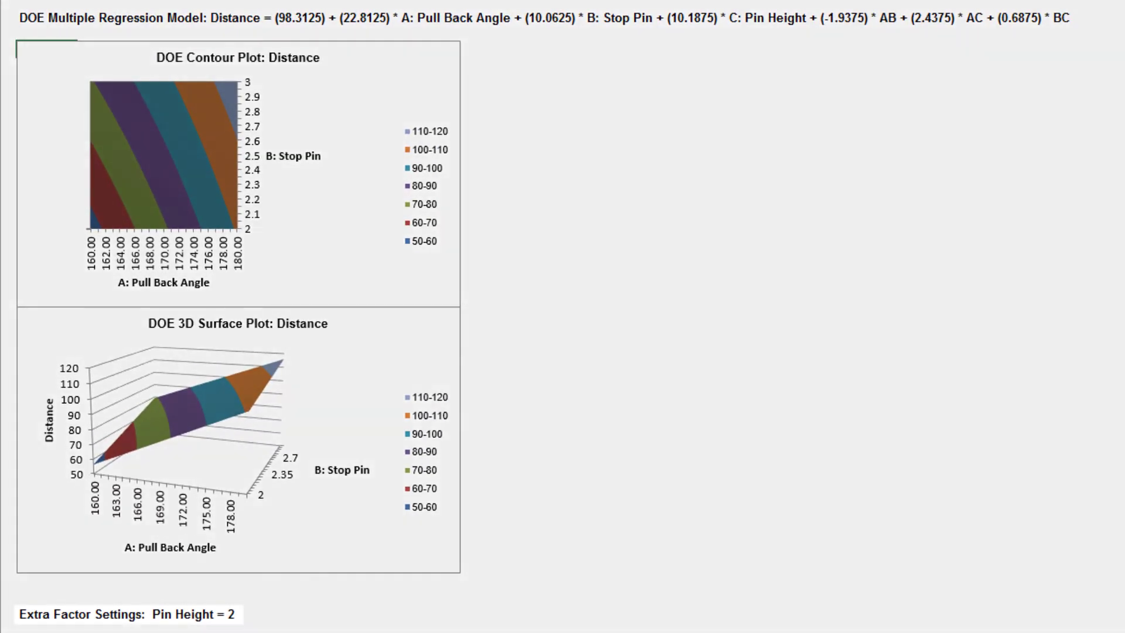